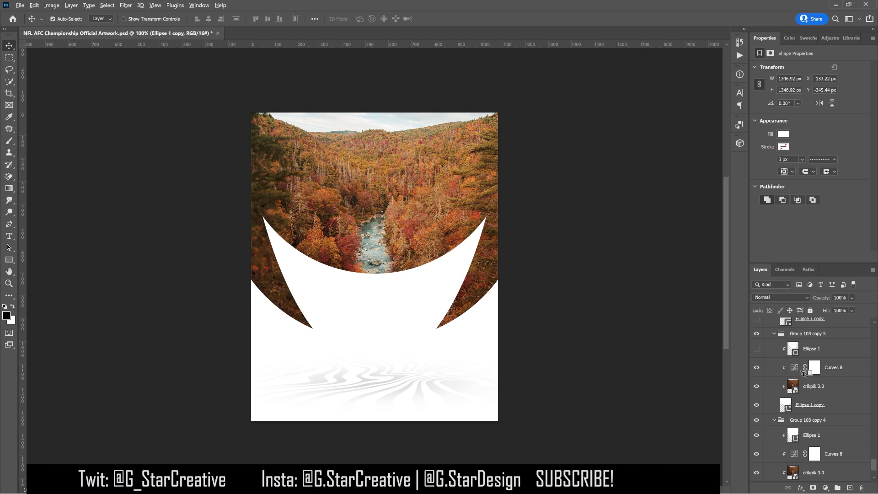
- In Group 103 copy 5, release and restore the Curves 8 clipping, clip Ellipse 1 to the layers below, and show it
alt+click(807, 395)
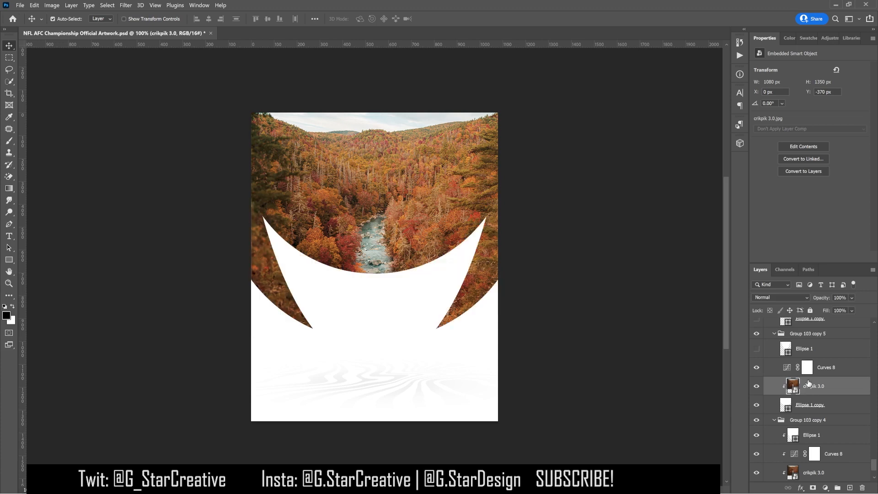
alt+click(808, 377)
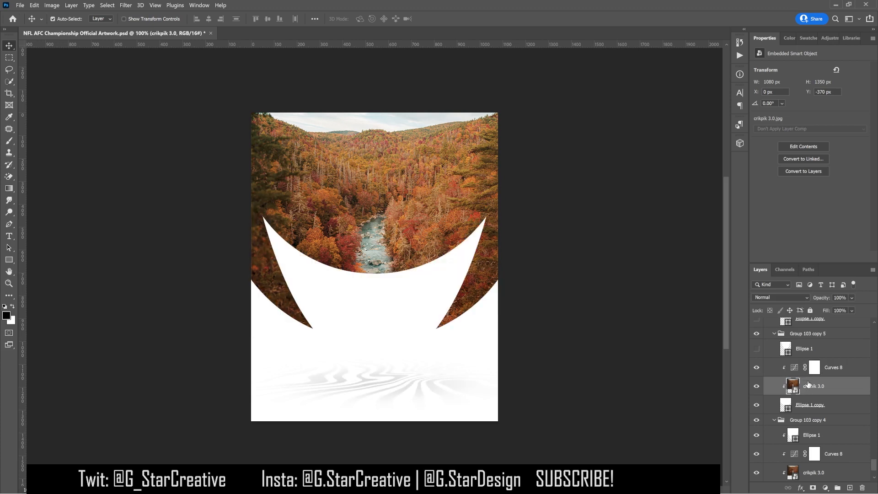
alt+click(798, 354)
click(757, 349)
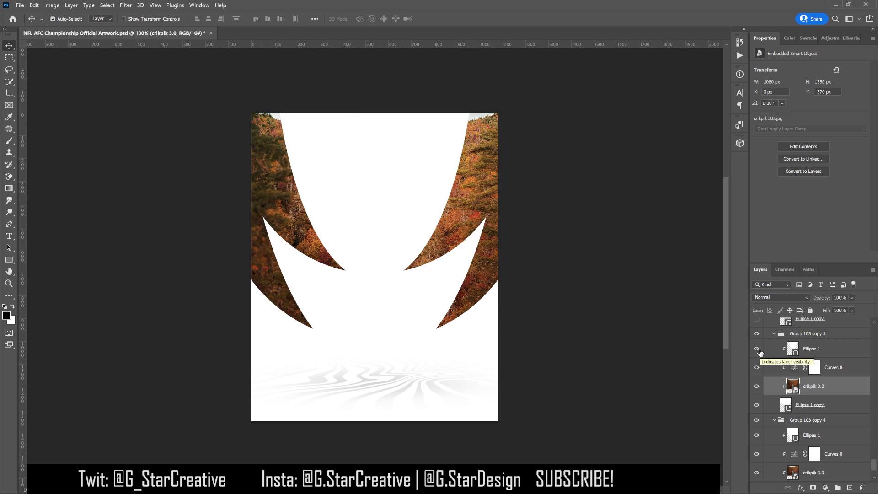
- Show the Ellipse 1 copy, crikpik 3.0 and Curves 8 layers in Group 103 copy 6, leaving Curves 8 selected
scroll(760, 352, up, 3)
click(757, 393)
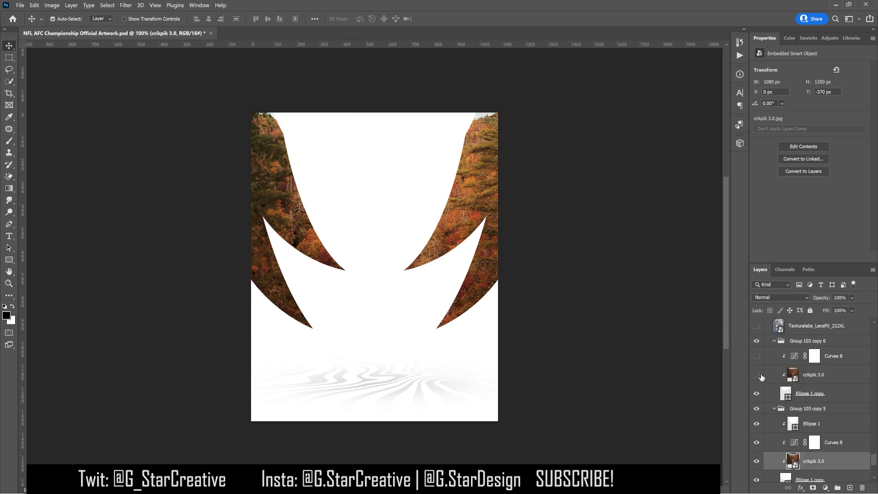
click(756, 374)
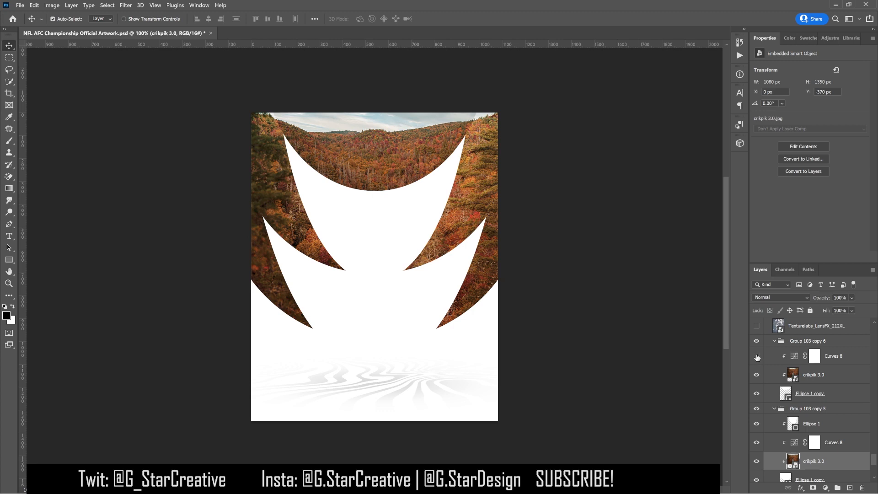
click(757, 356)
click(840, 357)
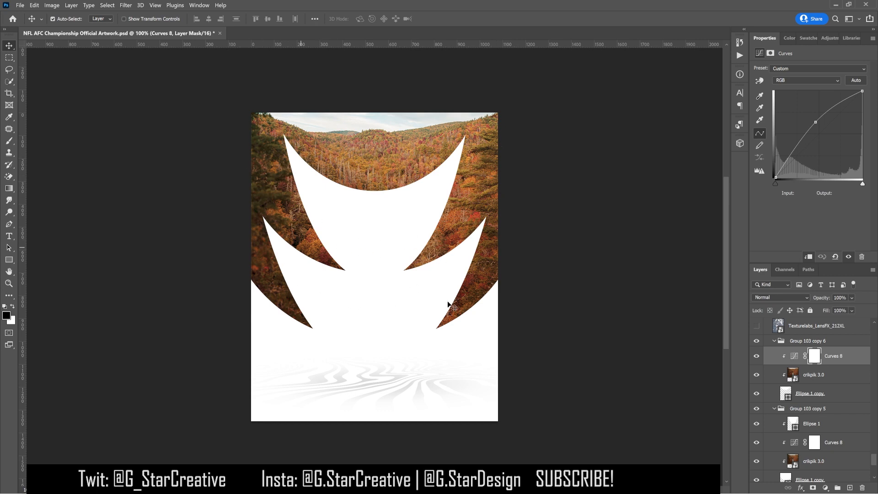
- Show and select the Texturelabs_LensFX_212XL texture layer in Group 105
scroll(830, 378, up, 3)
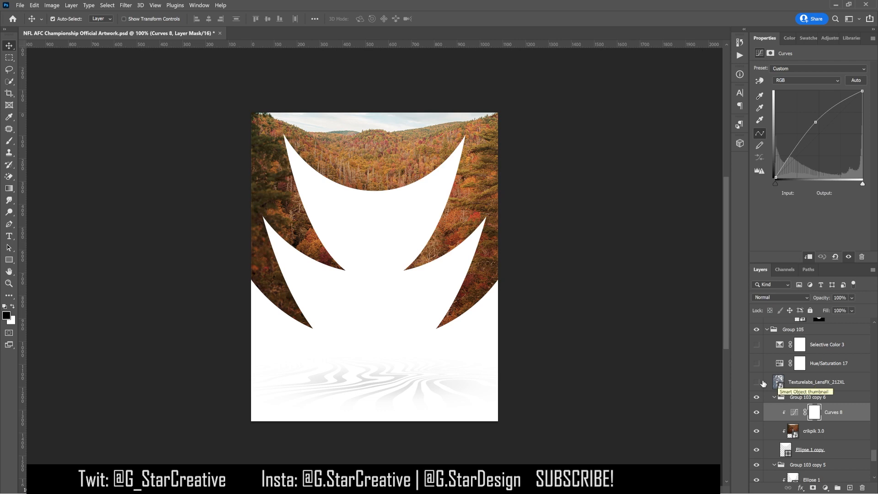
click(756, 381)
click(802, 383)
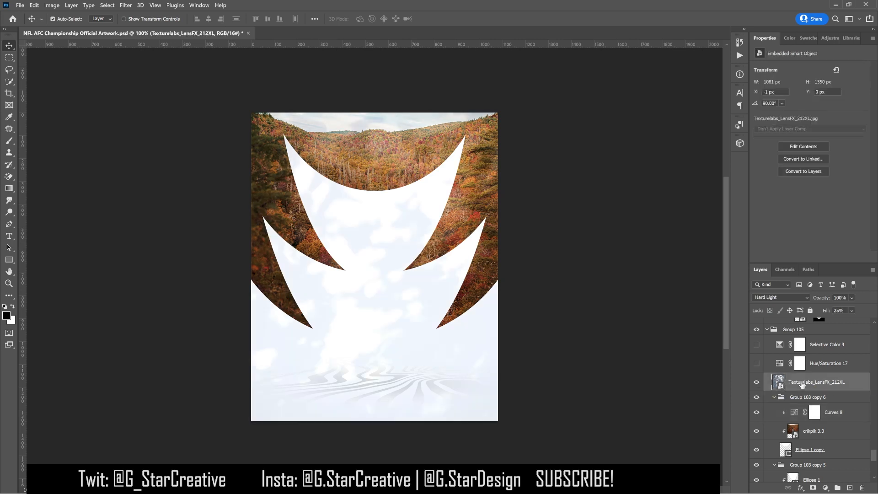
- Try the texture layer in Normal blend mode at 100% fill, and undo both changes
right_click(802, 384)
click(802, 296)
click(793, 271)
drag(825, 310, 877, 297)
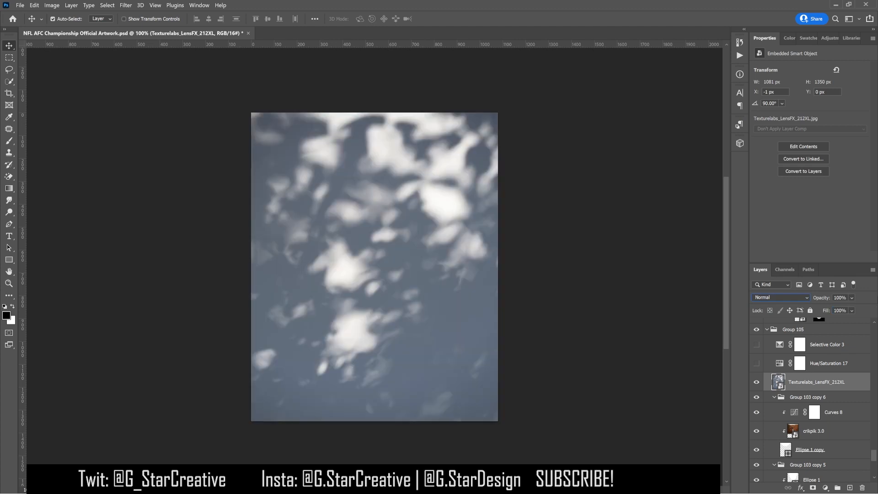
key(ctrl+z)
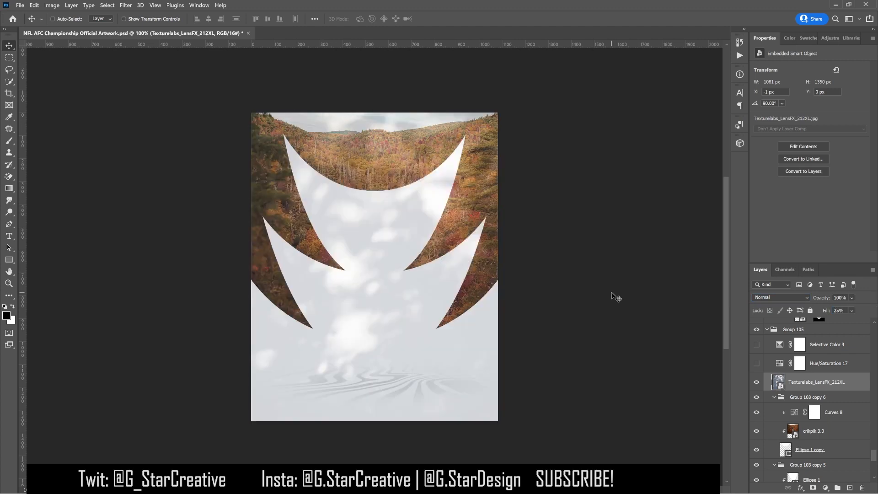
key(ctrl+z)
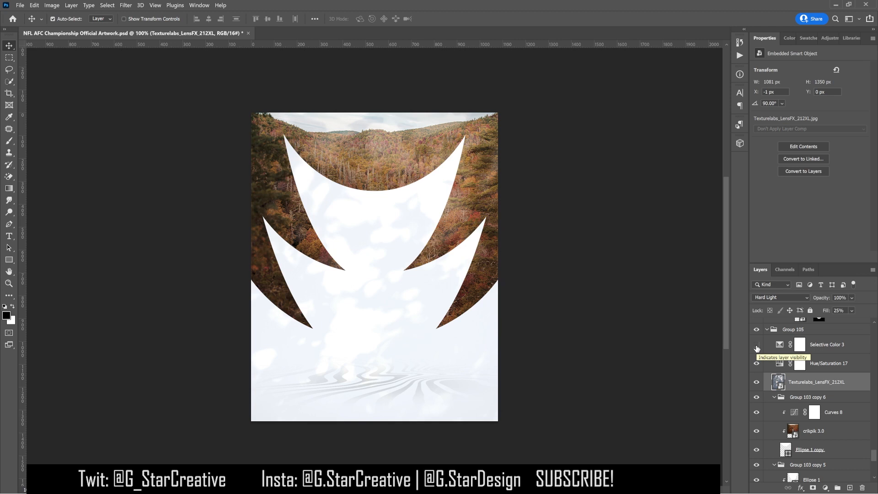
- Show the Selective Color 3 adjustment in Group 105 and compare the artwork with it off and on
click(756, 346)
click(812, 347)
scroll(812, 350, up, 1)
scroll(813, 351, up, 1)
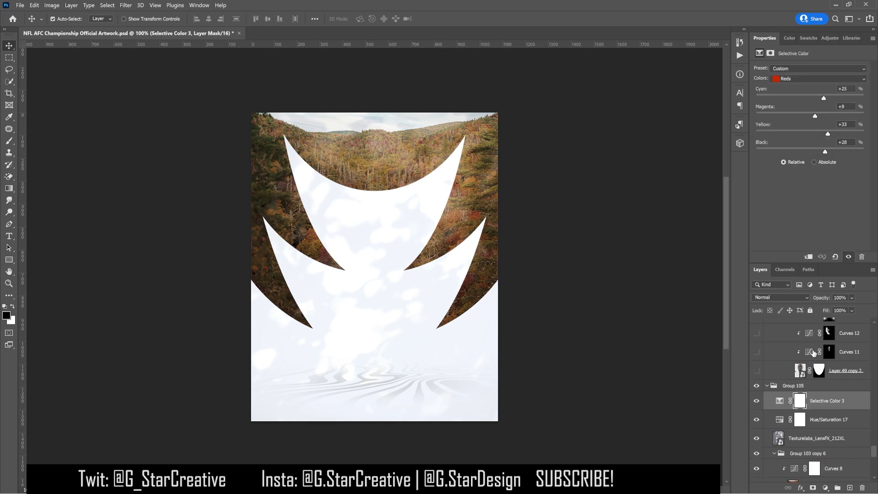
click(757, 401)
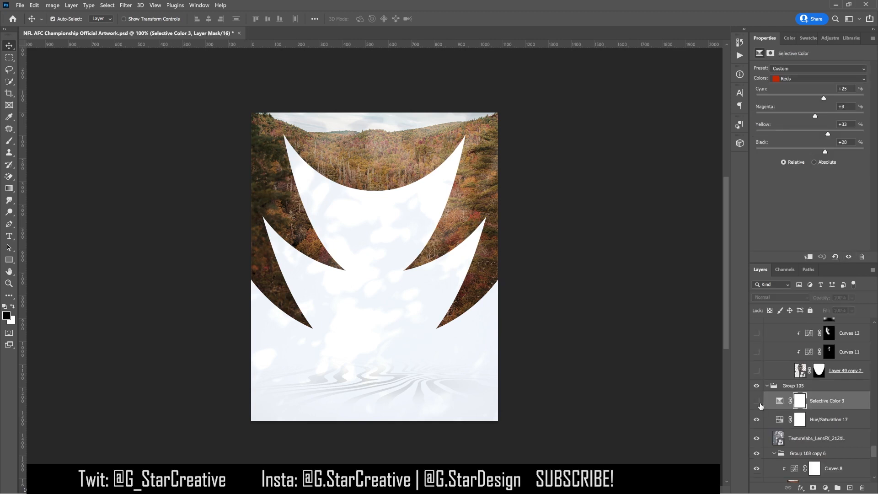
click(757, 402)
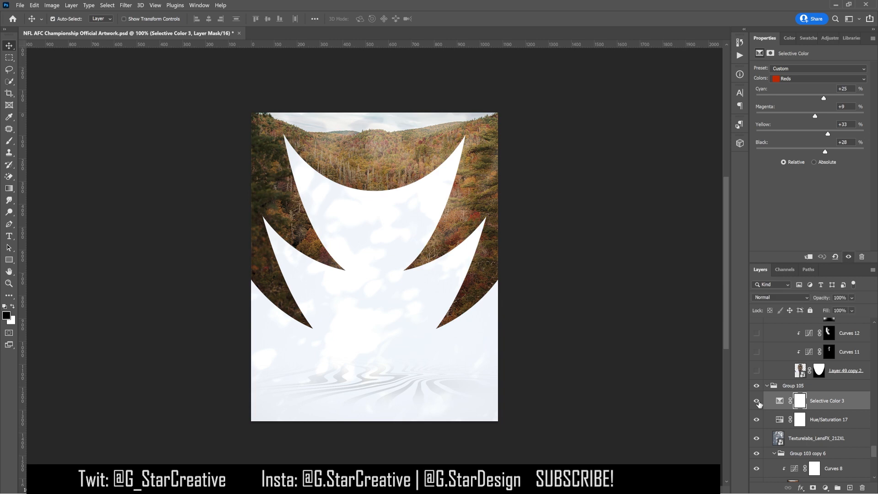
- Show the player portrait layer, Layer 49 copy 2
scroll(757, 379, up, 1)
click(757, 389)
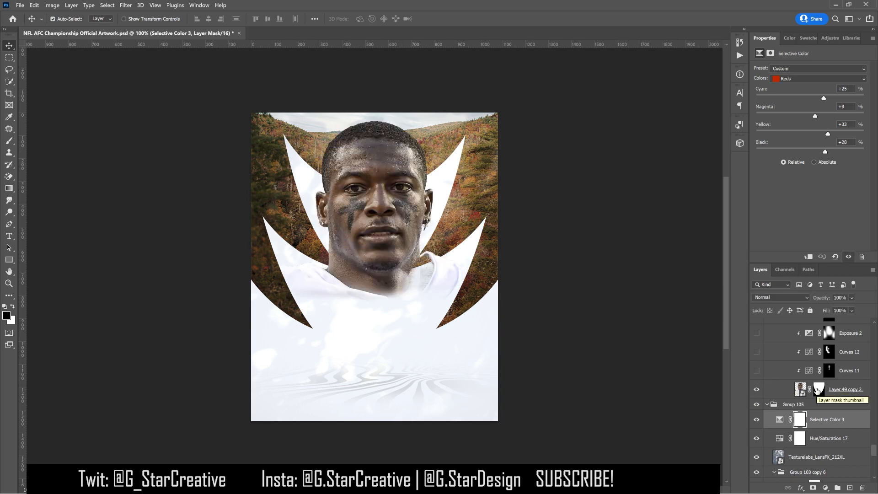
- Temporarily disable the masks on Layer 49 copy 2 and Group 106 to reveal the unmasked portrait, and re-enable both
right_click(815, 390)
click(813, 396)
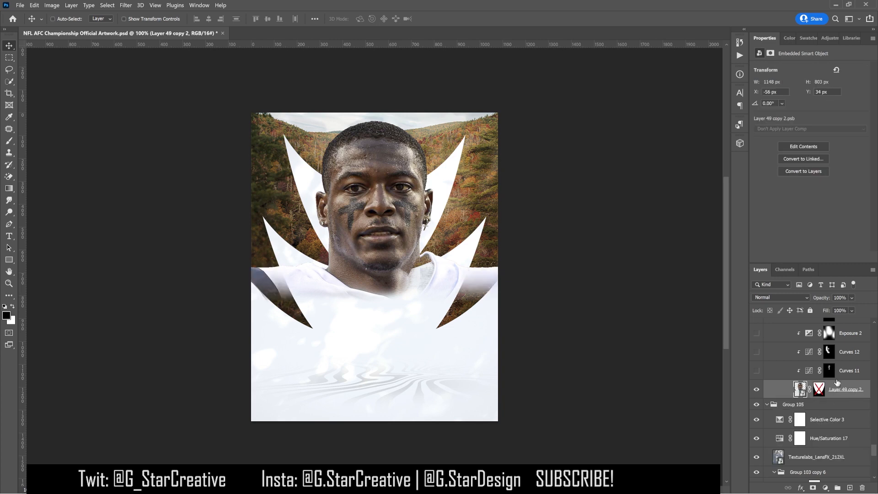
scroll(836, 382, up, 3)
right_click(812, 370)
click(811, 375)
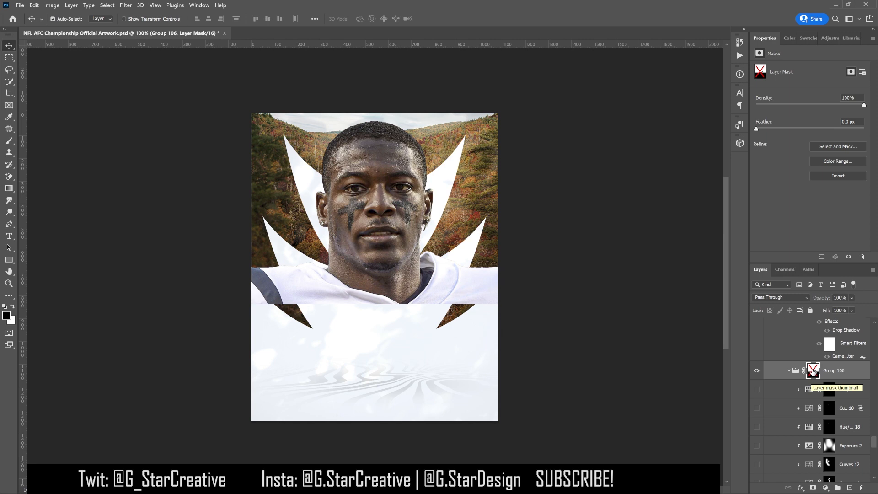
shift+click(812, 370)
scroll(813, 371, down, 3)
shift+click(818, 352)
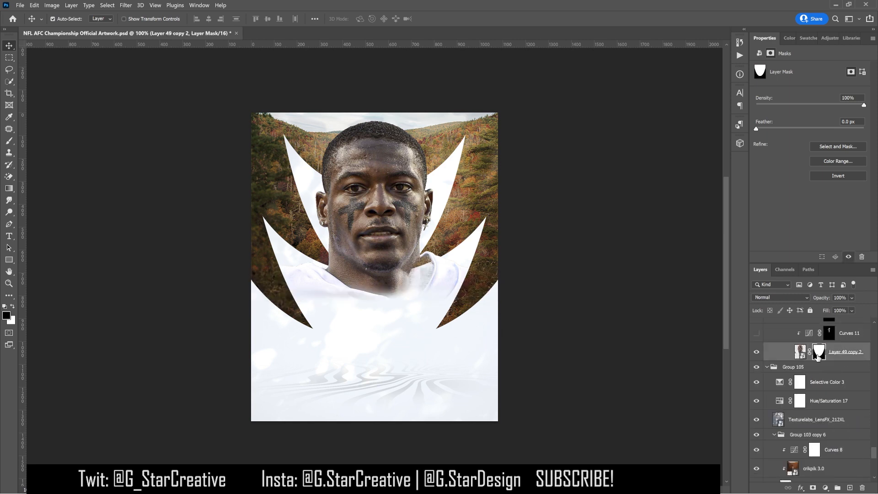
- Show the Curves 11 adjustment above the portrait and compare the face with it off and on
scroll(818, 367, up, 2)
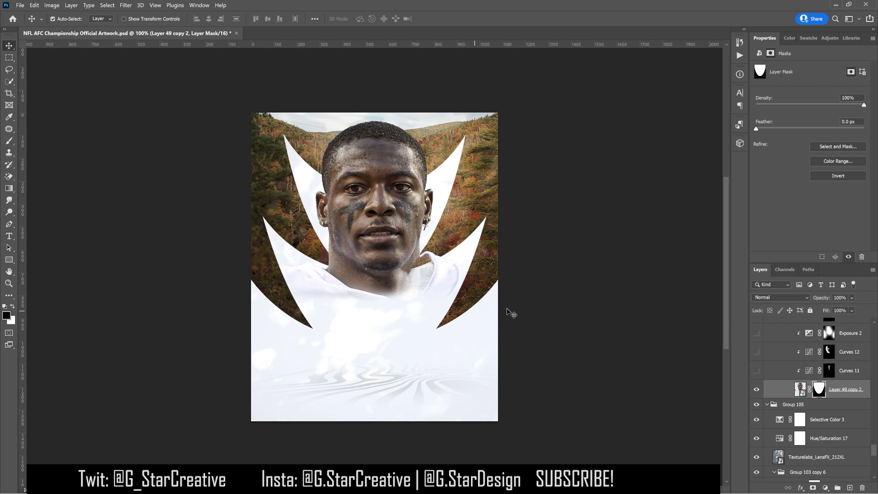
click(769, 375)
scroll(771, 399, up, 2)
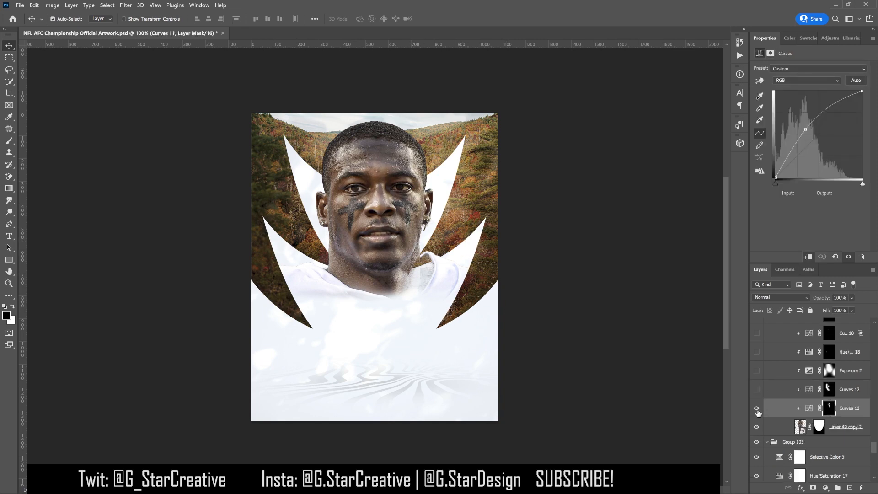
click(756, 410)
click(757, 410)
click(757, 408)
click(756, 409)
- Show the Curves 12 adjustment on the portrait and compare the face with it off and on
click(756, 391)
click(773, 391)
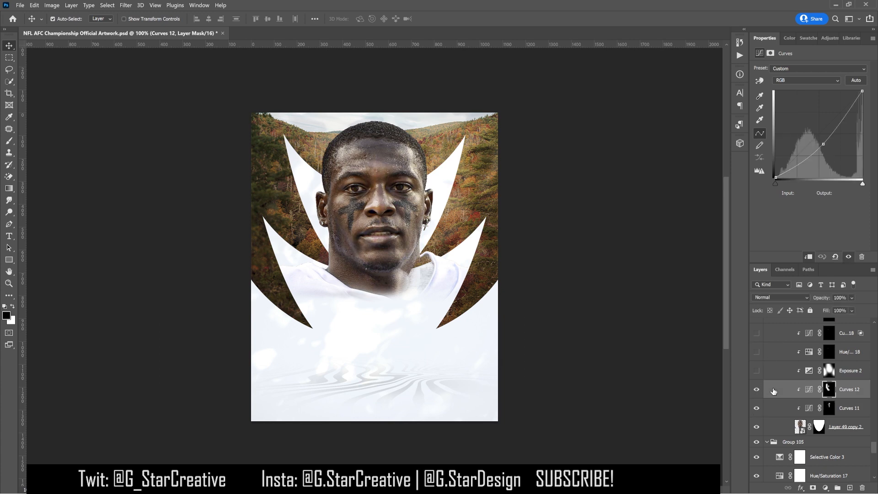
click(752, 393)
click(751, 392)
- Show the Exposure 2 adjustment on the portrait and compare the face with it off and on
click(756, 371)
click(774, 373)
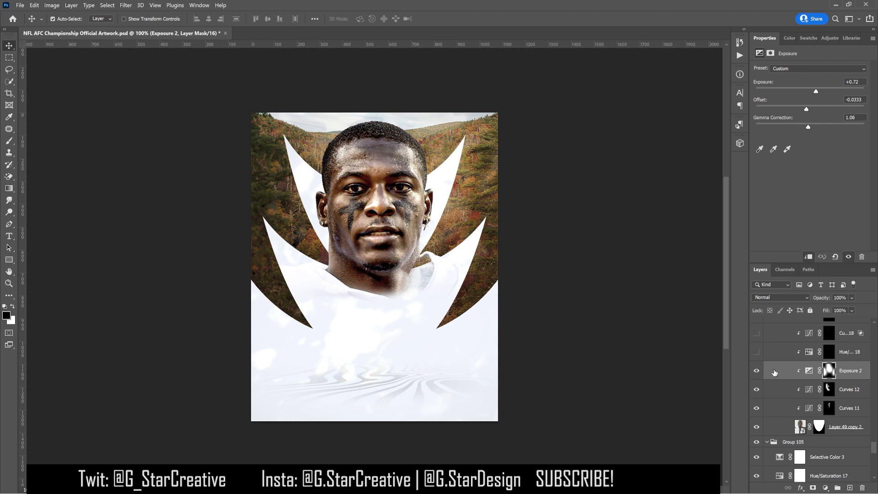
scroll(774, 373, up, 2)
click(761, 409)
click(761, 408)
click(761, 408)
click(760, 408)
- Show the Hue/Saturation 18 and Curves 18 adjustments in Group 106, checking each one's effect on the portrait
click(773, 389)
click(756, 389)
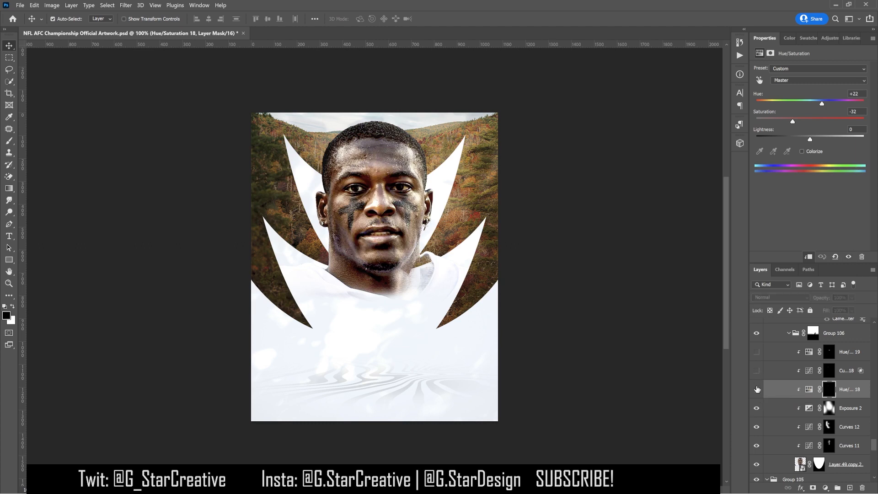
click(756, 377)
click(779, 372)
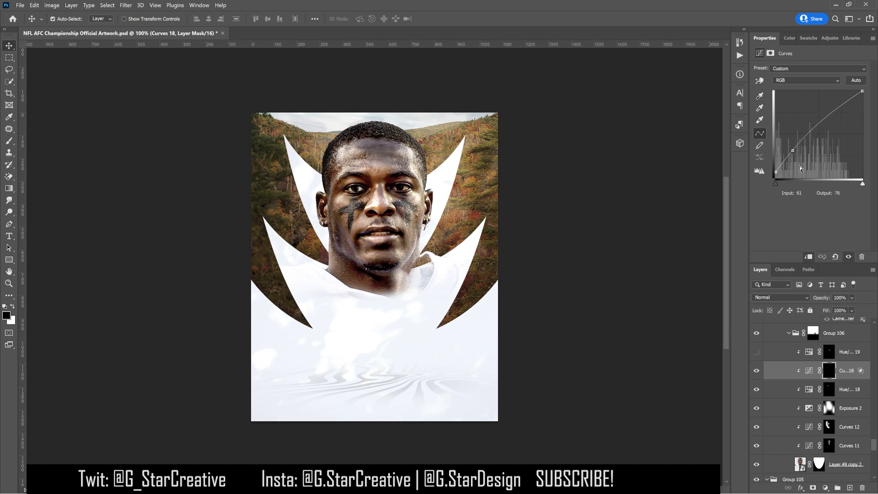
click(756, 370)
click(756, 370)
- Show the Hue/Saturation 19 adjustment in Group 106 and leave it selected
click(757, 354)
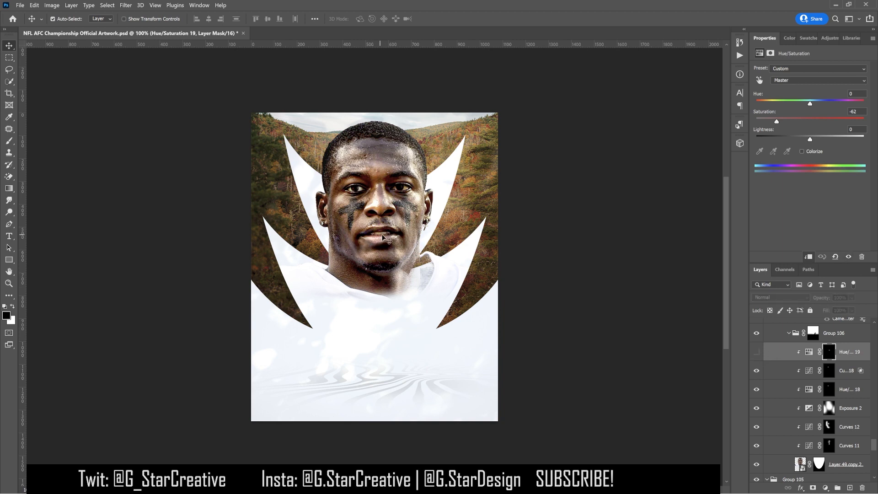
click(756, 353)
click(769, 355)
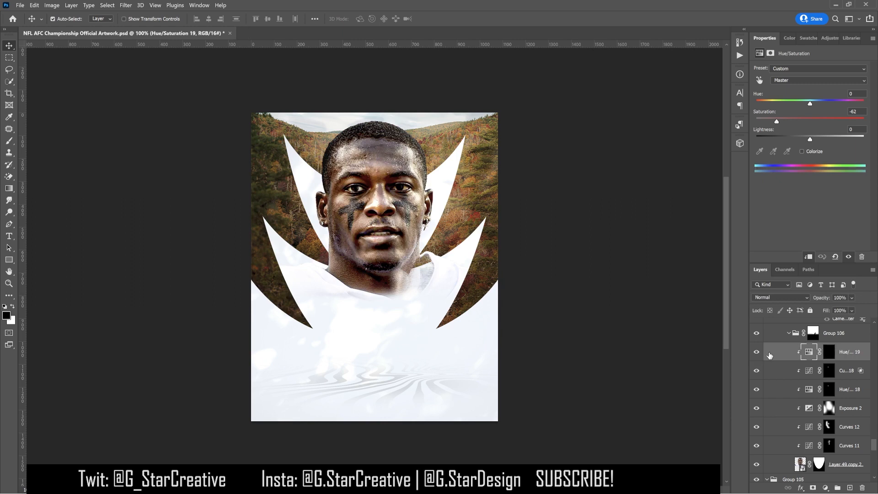
- Select the animal-g09e38c4de_1920 layer above Group 106 and compare it with its smart filters off and on
scroll(770, 356, up, 1)
scroll(770, 355, up, 2)
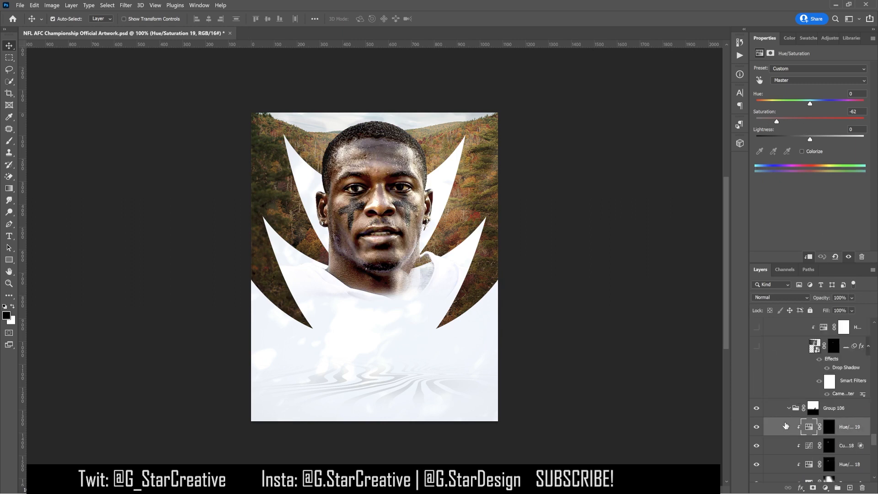
scroll(786, 418, up, 1)
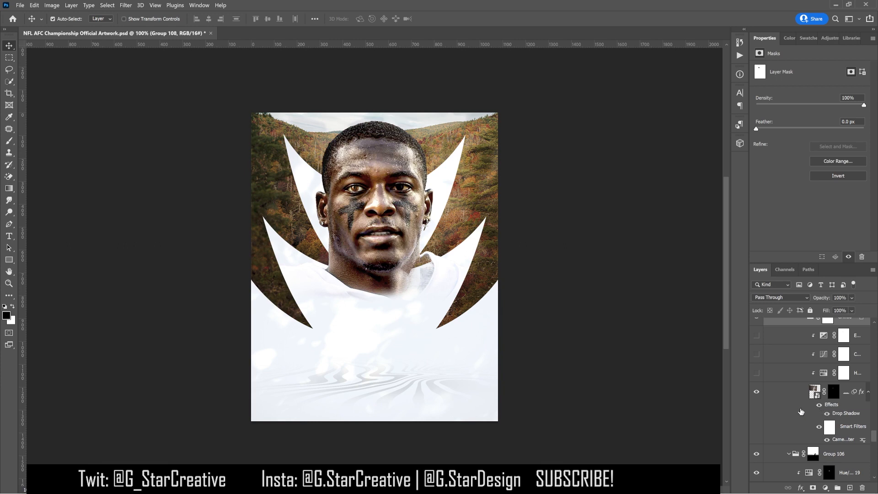
click(801, 409)
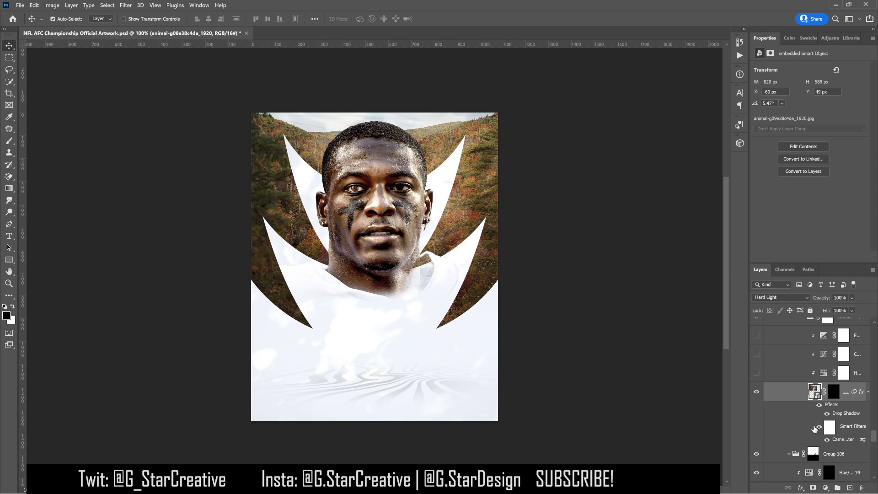
click(818, 427)
click(818, 427)
- Show the Hue/Saturation 15, Curves 14 and Exposure 3 adjustments clipped to the animal layer in Group 108
scroll(786, 412, up, 2)
click(769, 411)
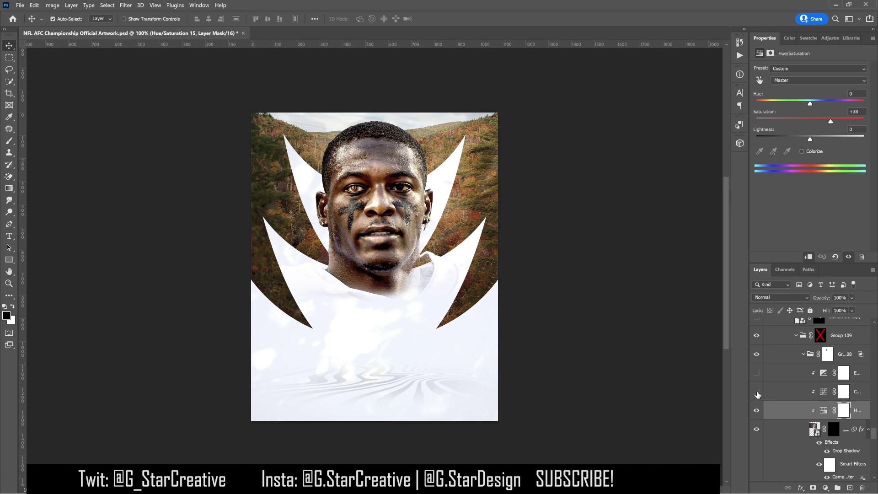
click(756, 393)
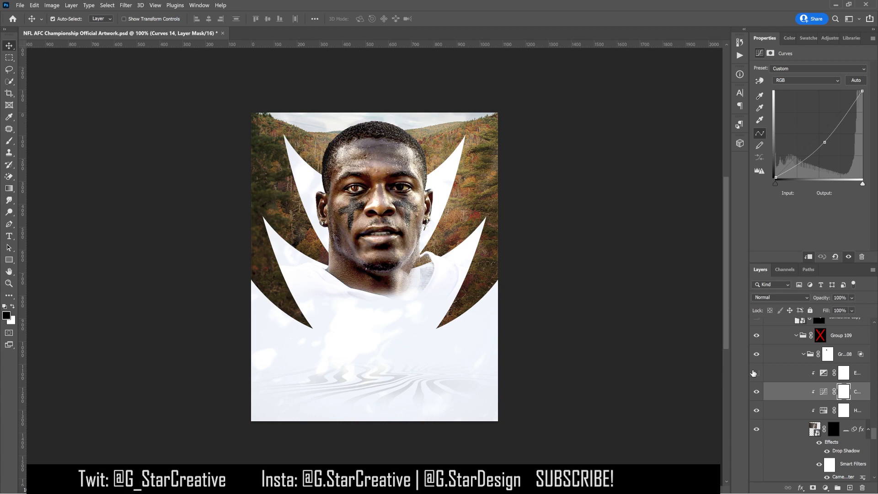
click(755, 373)
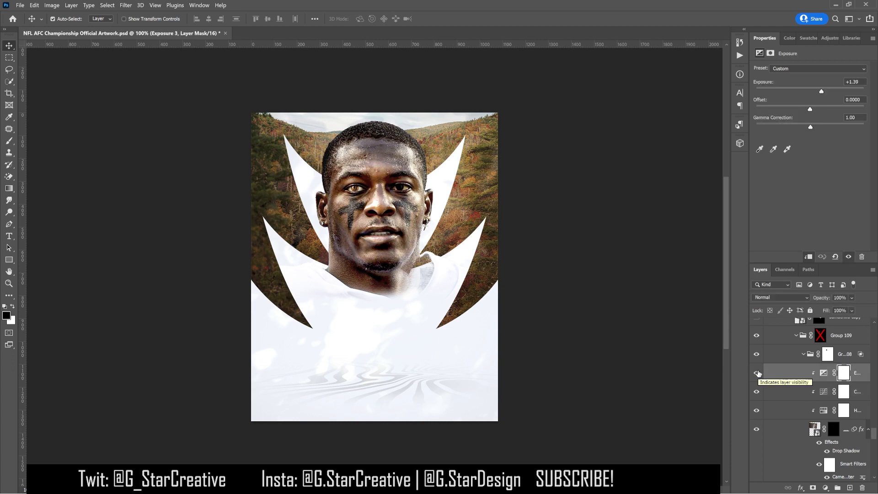
- Compare the portrait with the animal layer's three clipped adjustments all hidden and all shown again
drag(757, 373, 758, 408)
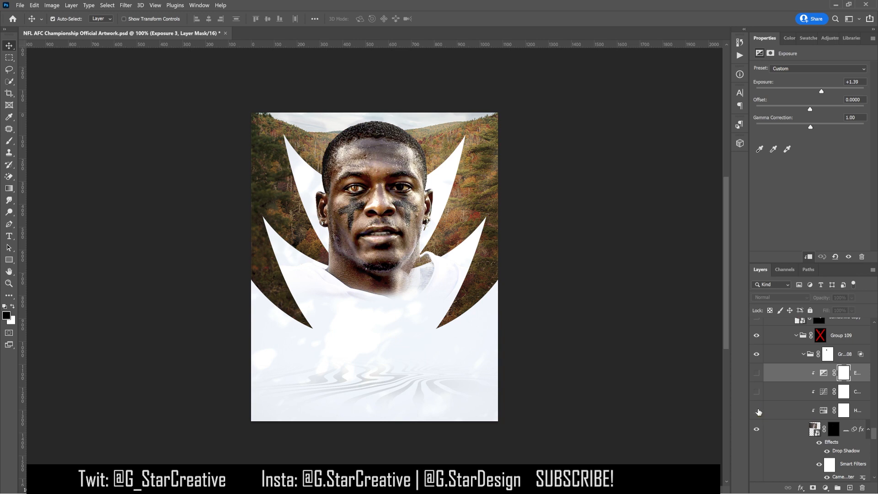
drag(757, 392, 756, 375)
click(779, 379)
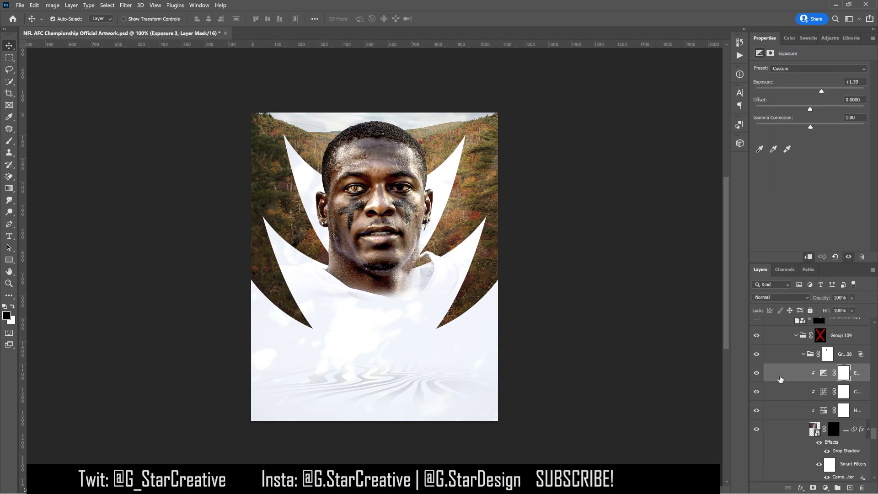
scroll(781, 392, up, 2)
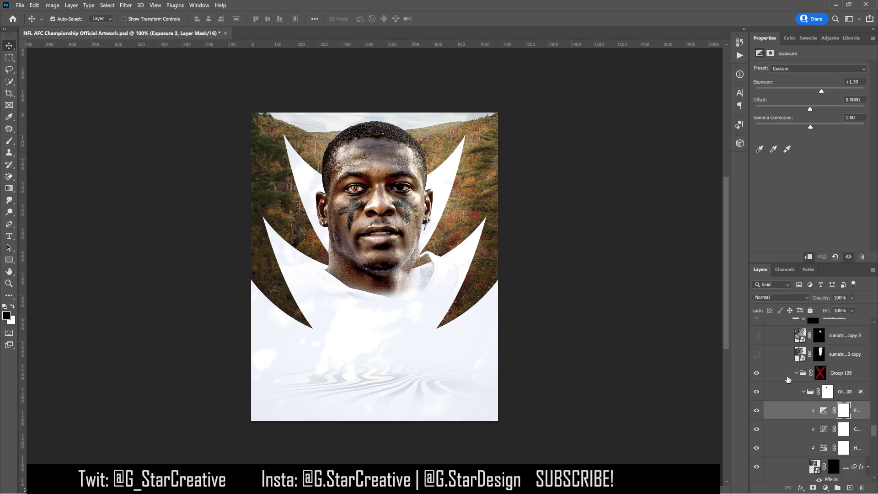
- Inspect the Curves 14 and Exposure 3 adjustments above the animal layer by hiding them and showing them again
drag(756, 410, 756, 428)
click(783, 431)
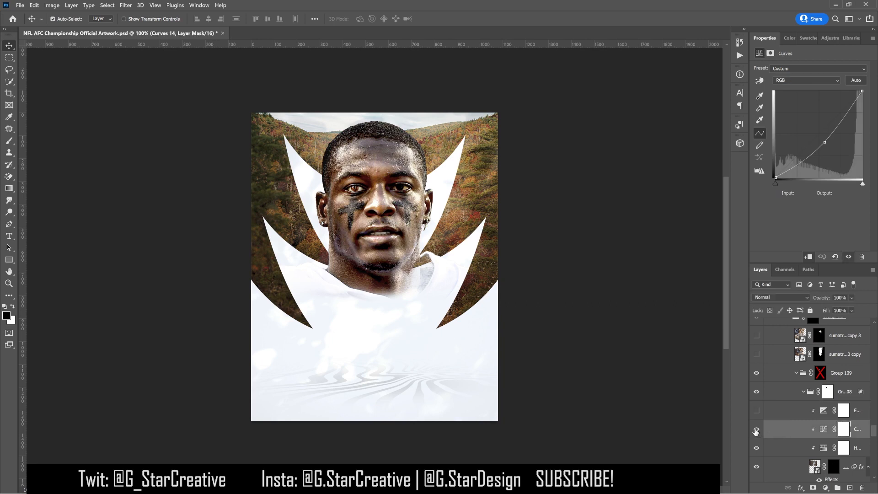
click(756, 429)
click(784, 414)
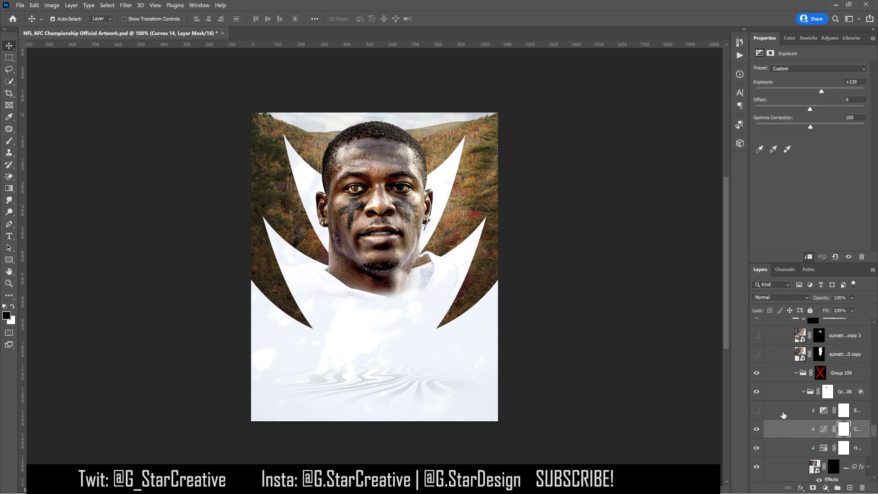
click(756, 411)
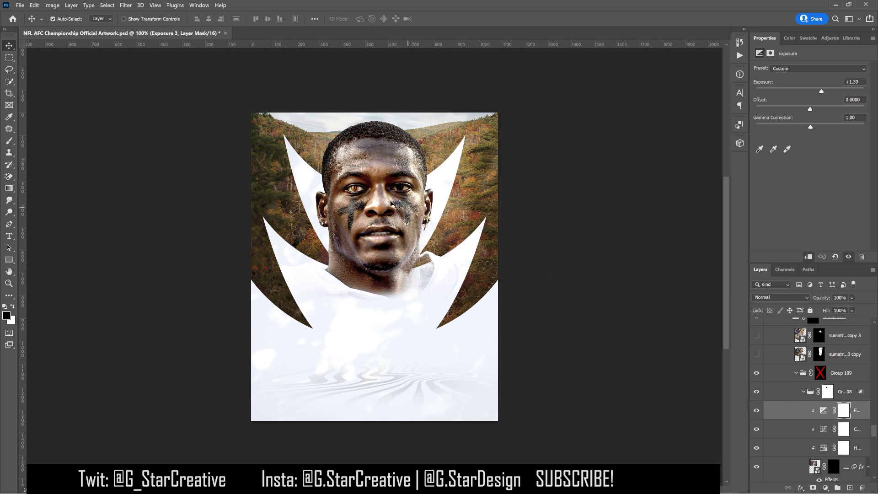
- Examine the blended skin and face paint on the portrait up close at 300%, and return to 100%
key(ctrl+plus)
key(ctrl+plus)
scroll(370, 194, up, 2)
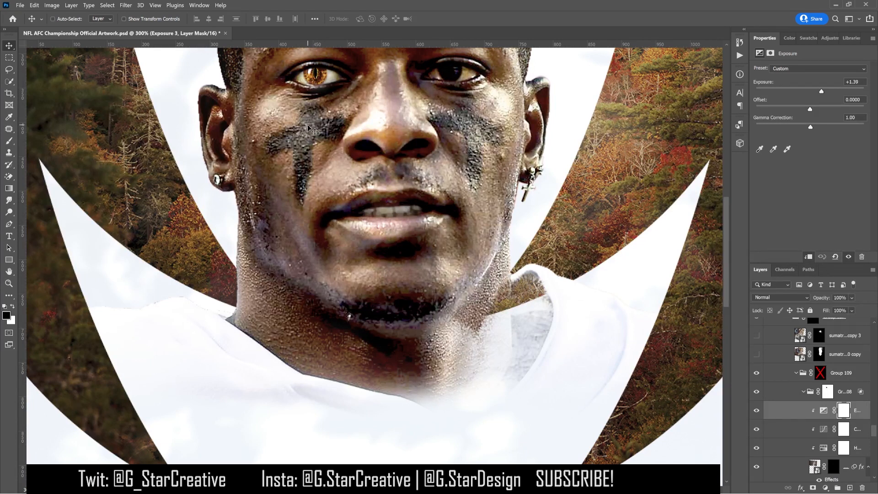
key(ctrl+1)
- Show the sumatran-tiger-g201d3e177_1920 copy layer in Group 107 and compare it with its layer mask disabled and enabled
scroll(777, 407, up, 2)
click(757, 391)
click(771, 394)
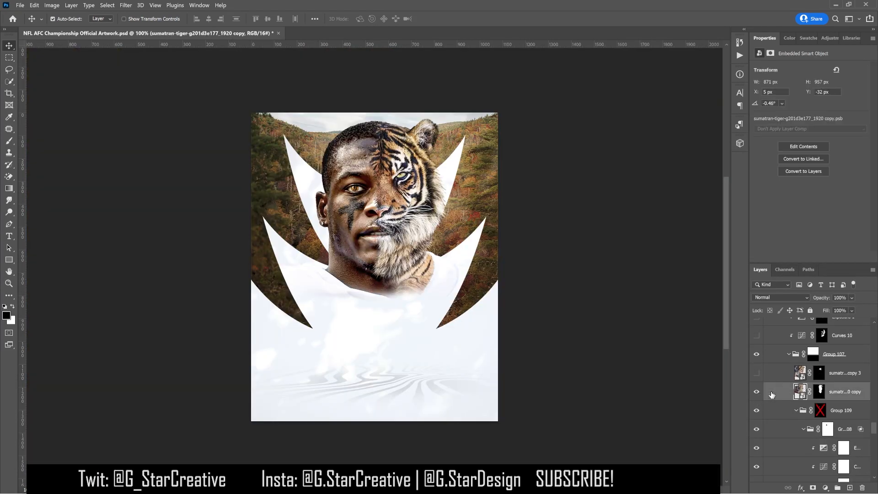
shift+click(818, 392)
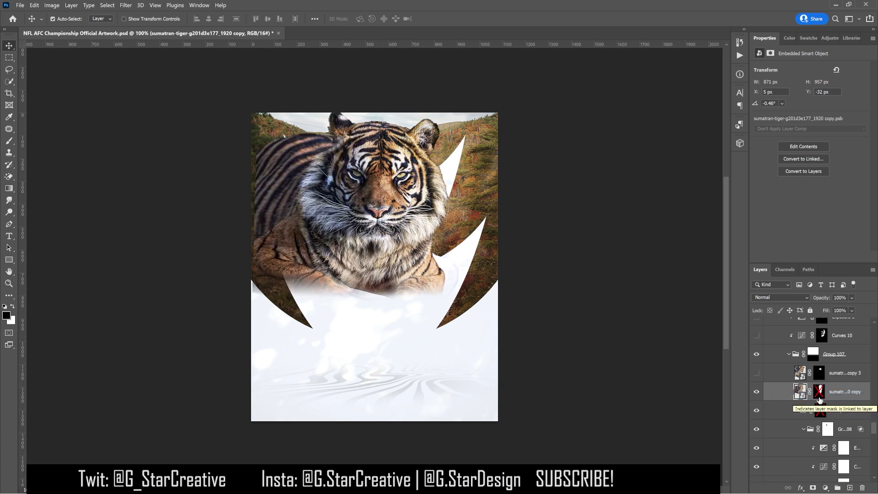
shift+click(819, 392)
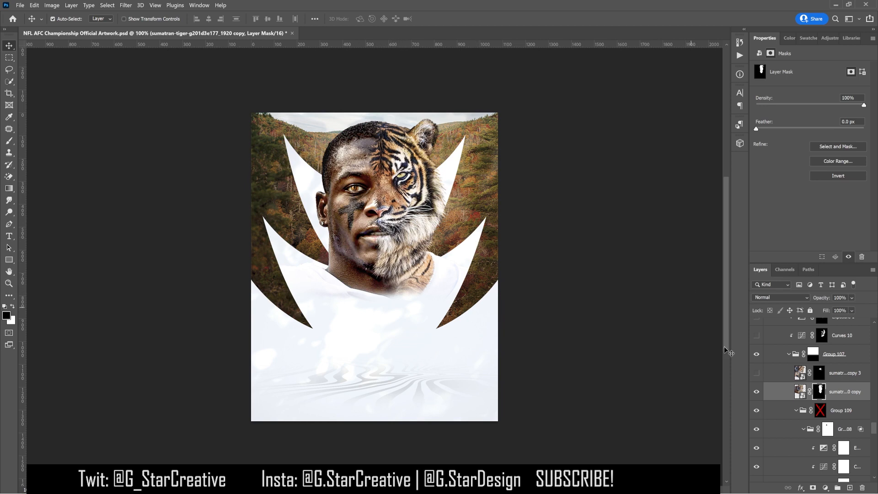
- Show the sumatran-tiger-g201d3e177_1920 copy 3 layer and compare the tiger's eye with it off and on
click(776, 374)
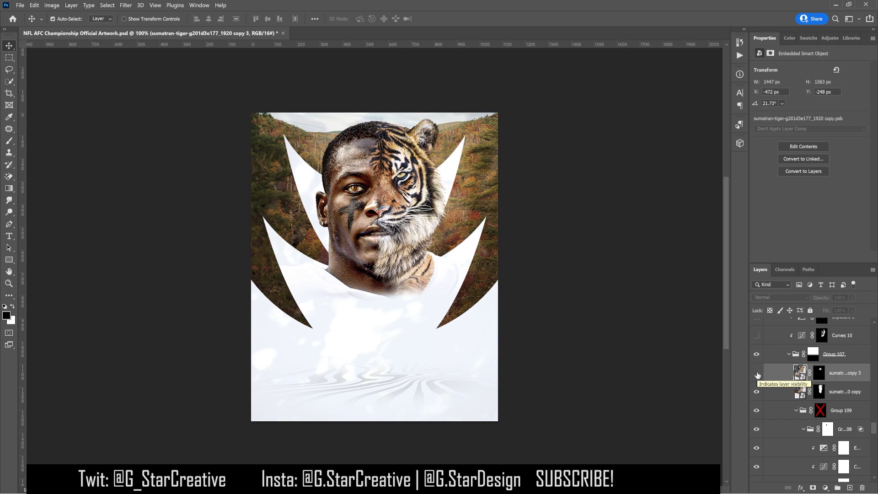
click(756, 374)
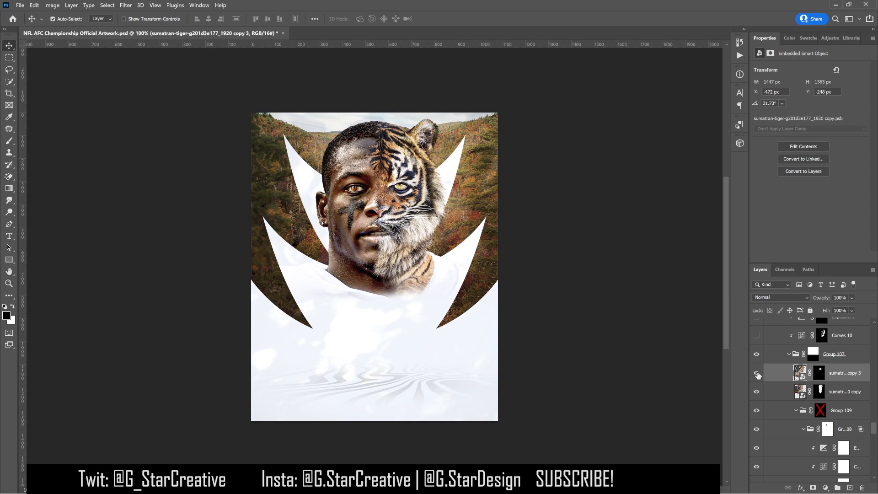
click(757, 374)
click(757, 374)
click(757, 374)
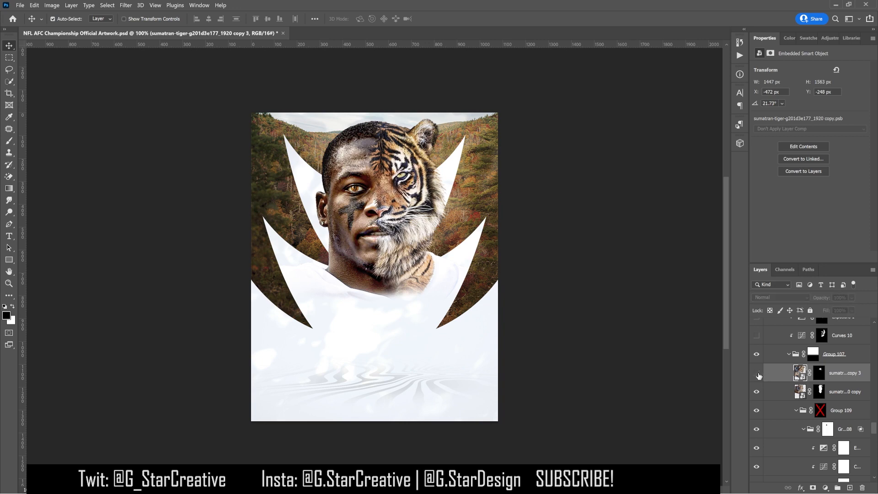
click(757, 373)
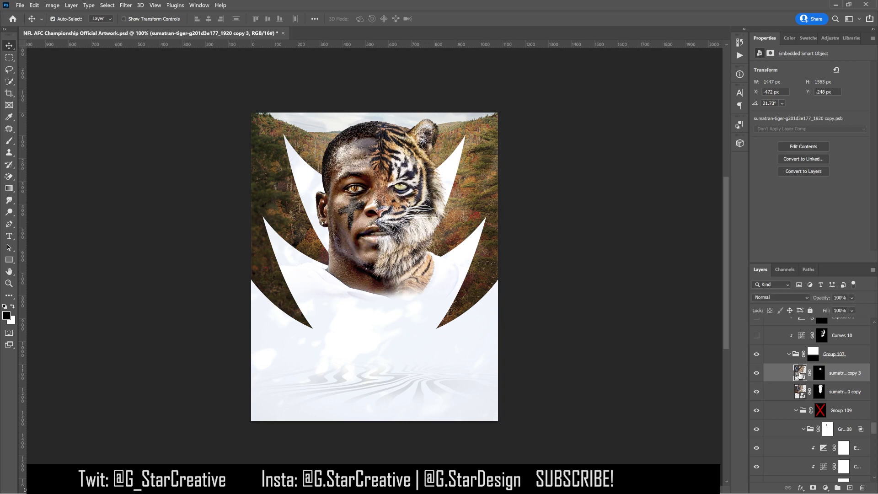
- Compare the sumatran-tiger copy 3 layer with its layer mask disabled and enabled again
right_click(818, 374)
click(804, 378)
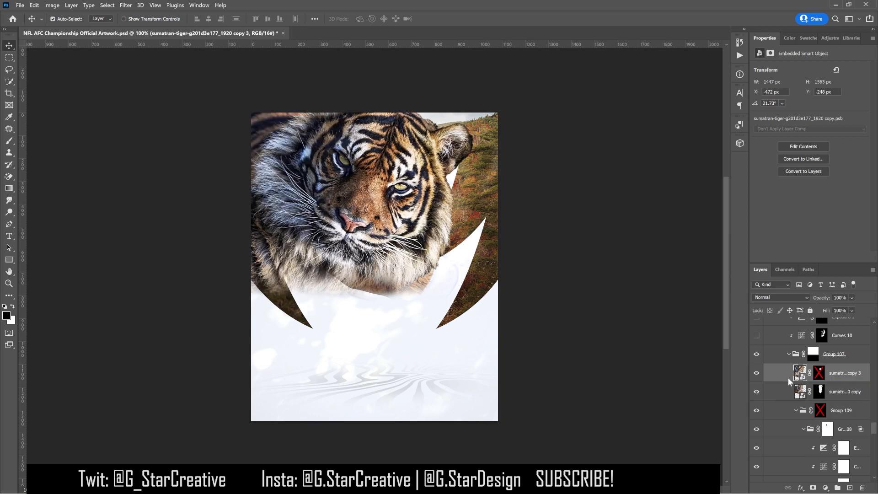
click(822, 374)
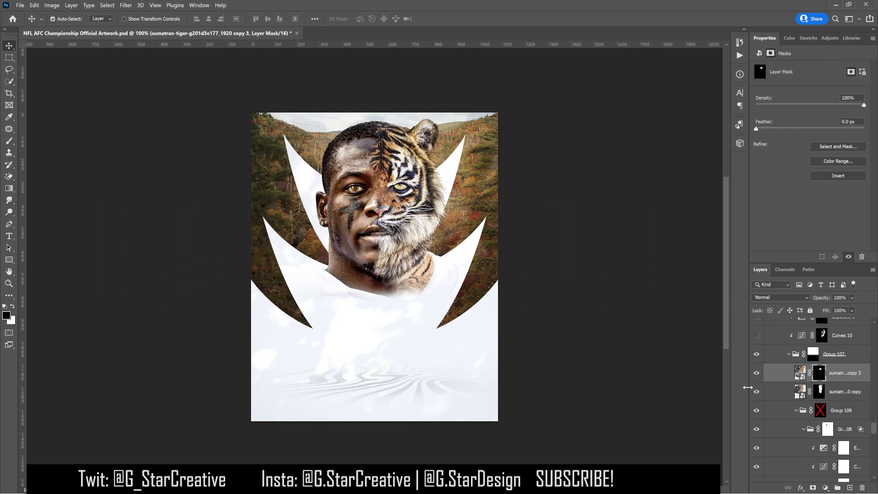
- Show the Curves 10 adjustment clipped to Group 107 and compare the tiger half with it off and on
scroll(768, 383, up, 1)
click(756, 374)
click(774, 374)
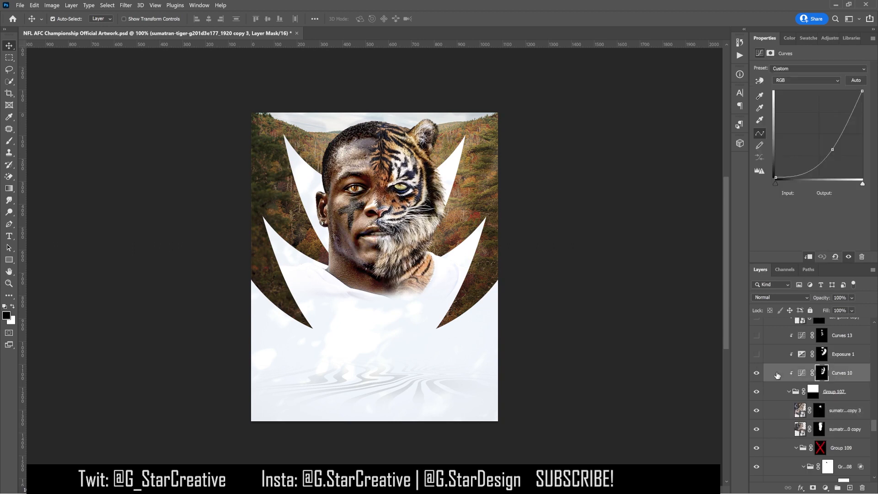
click(756, 374)
click(756, 374)
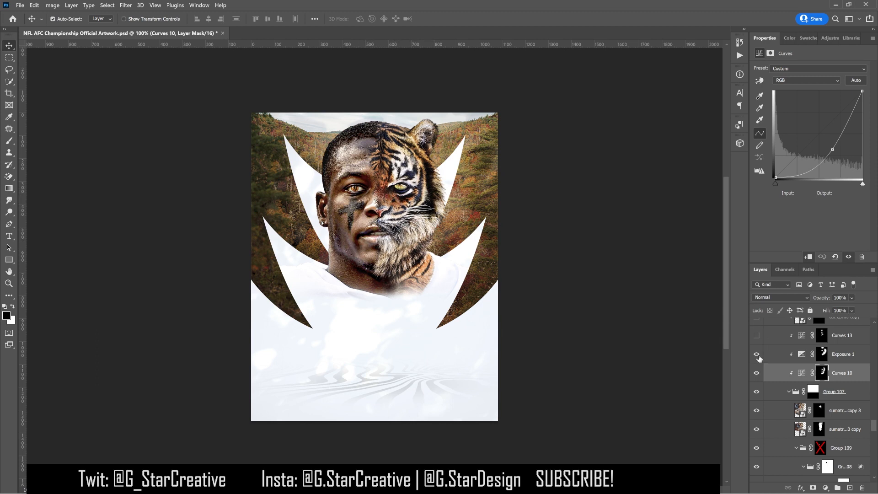
- Compare the tiger half with the Exposure 1 adjustment off and on, leaving it shown and selected
click(757, 354)
click(757, 355)
click(757, 355)
click(771, 359)
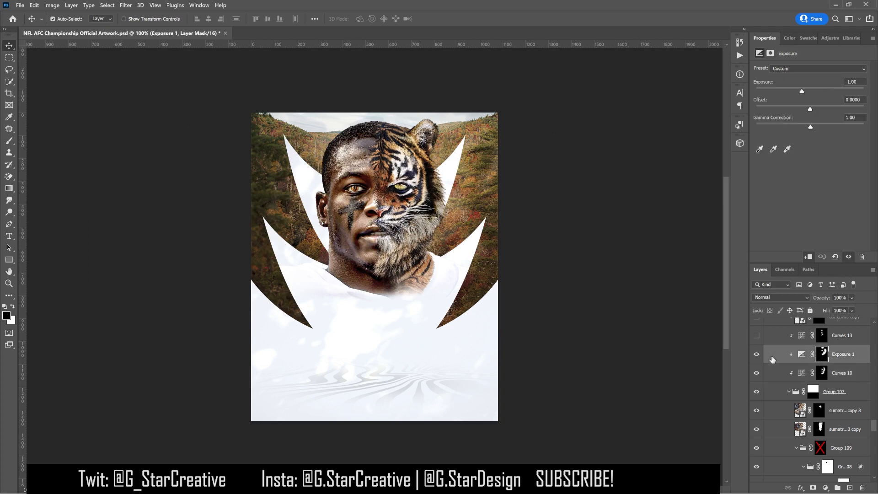
- Show the Curves 13 adjustment, compare it off and on, and show the cat-g98bc0324d_1920 copy layer above it
scroll(772, 361, up, 2)
click(757, 372)
click(777, 373)
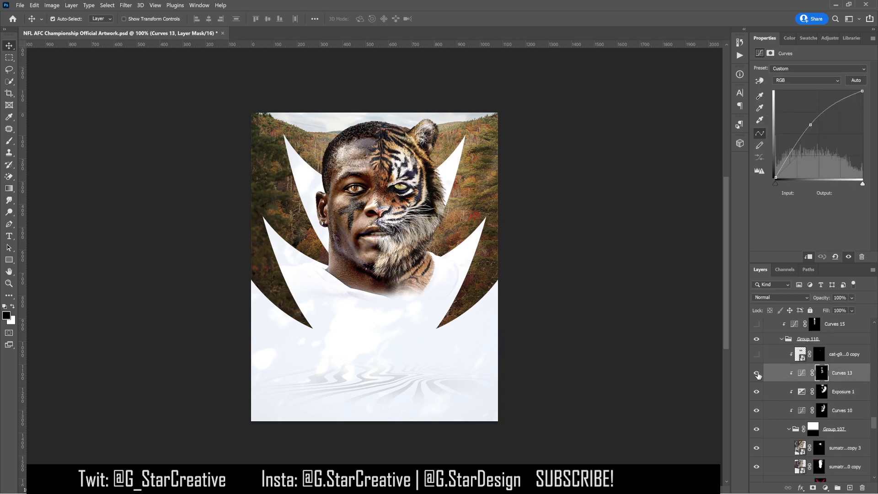
click(757, 373)
click(757, 373)
click(770, 360)
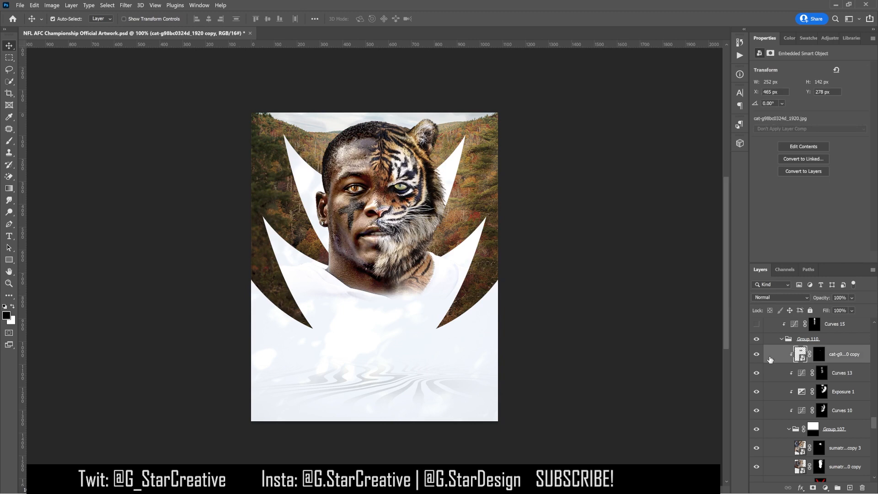
- Show the Curves 15 adjustment above Group 110, compare it off and on, and show Curves 16
scroll(770, 360, up, 2)
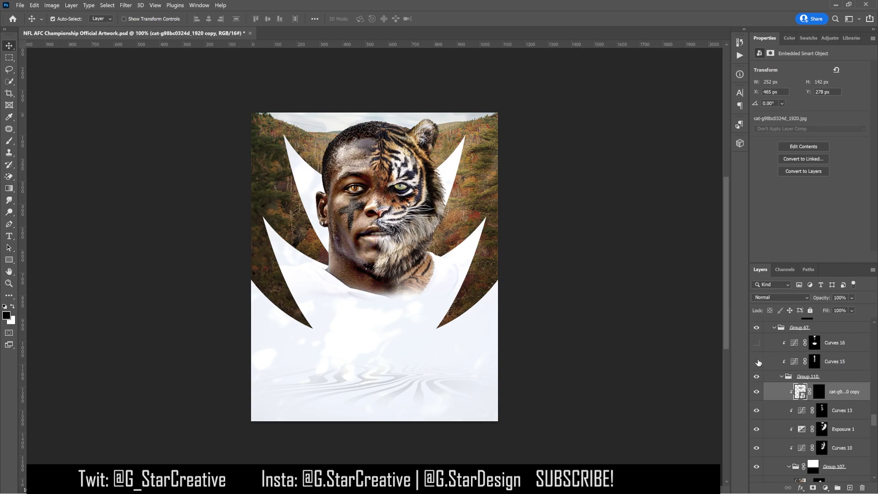
click(757, 362)
click(756, 362)
click(757, 362)
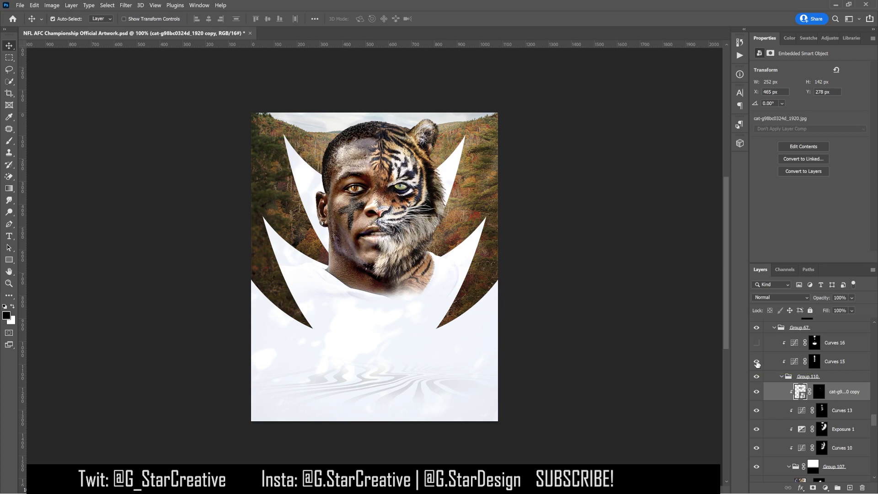
click(756, 362)
click(756, 362)
click(759, 344)
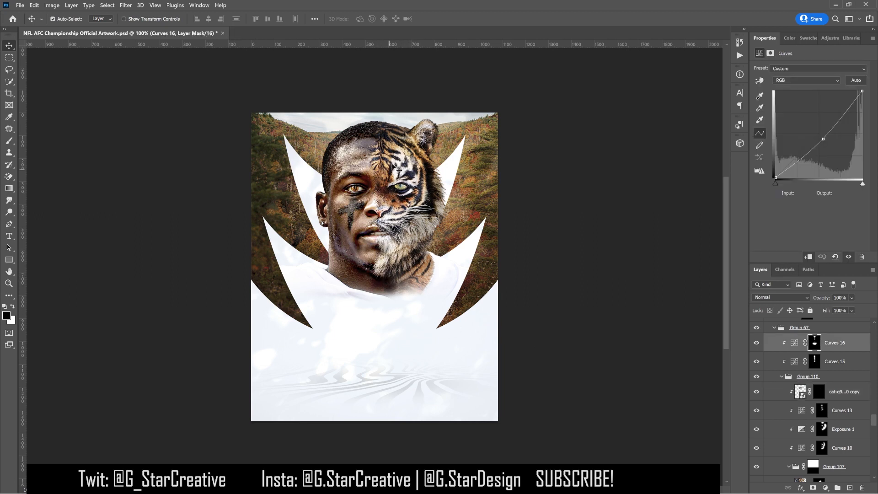
- Show the Curves 19 adjustment in Group 68, compare it off and on, and select it to inspect its curve
scroll(805, 366, up, 2)
click(756, 349)
click(756, 349)
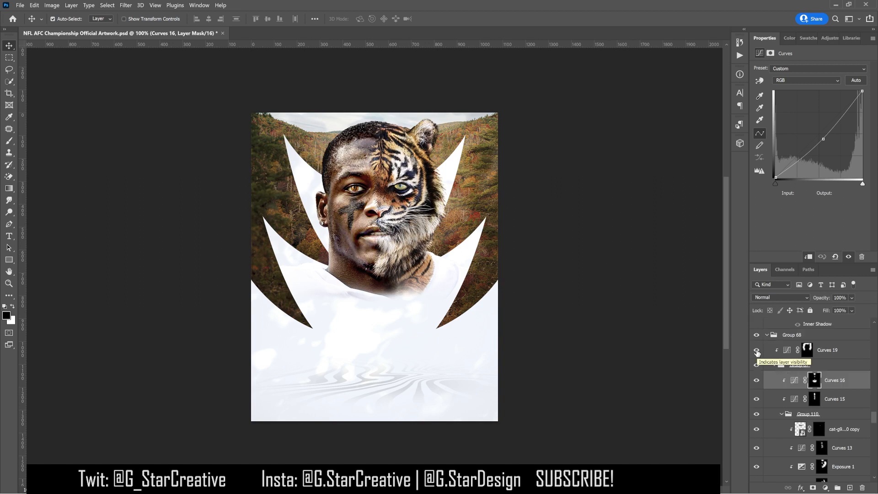
click(756, 350)
click(757, 350)
scroll(797, 383, up, 1)
click(795, 369)
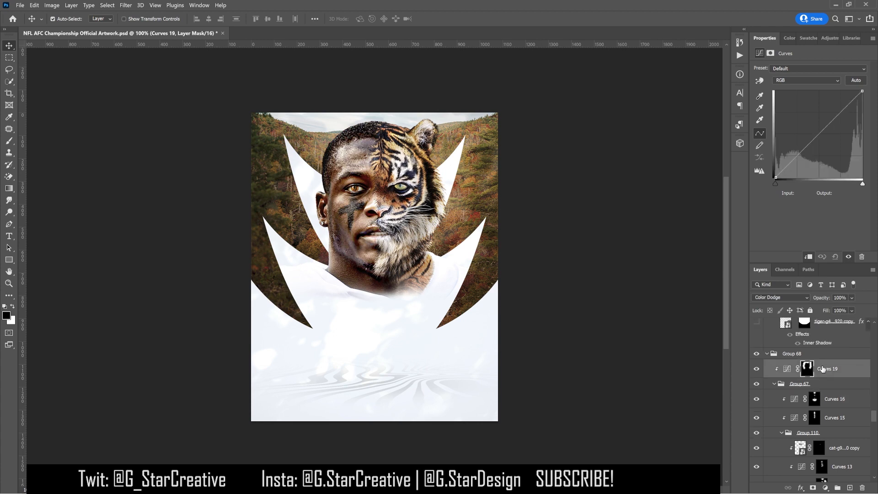
scroll(794, 348, up, 1)
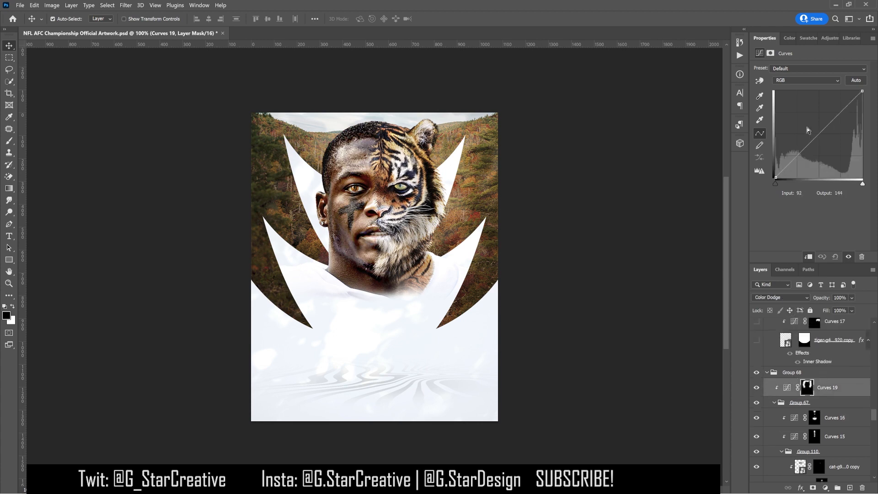
click(787, 387)
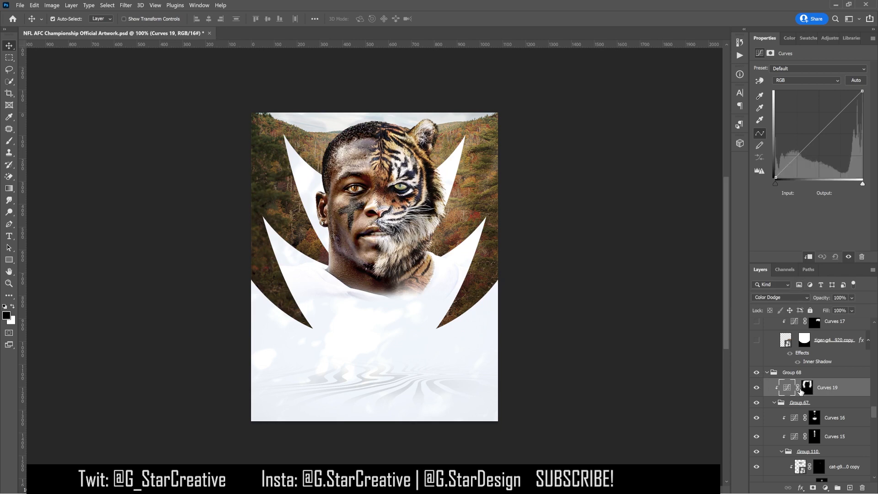
- Show the tiger-g41b1e217c_1920 copy layer above Group 68 and select its layer mask
scroll(800, 392, up, 2)
click(756, 378)
click(804, 377)
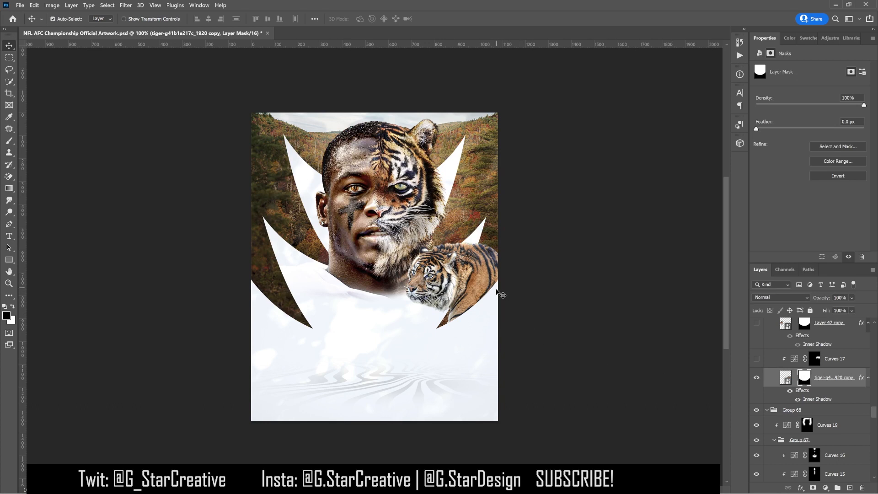
- Review the Inner Shadow settings of the tiger-g41b1e217c_1920 copy layer and close them without changes
click(790, 392)
double_click(799, 392)
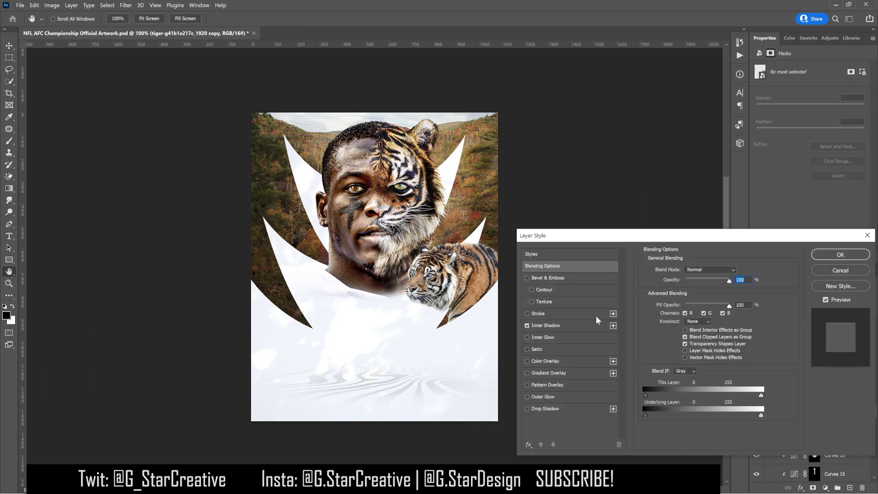
click(596, 326)
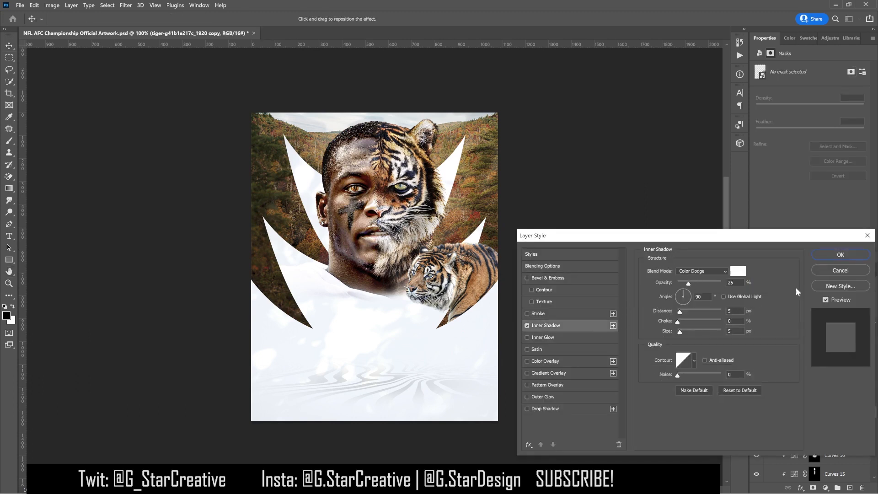
click(824, 274)
- Show the Curves 17 adjustment clipped to the tiger-g41b1e217c_1920 copy layer and compare it off and on
click(769, 438)
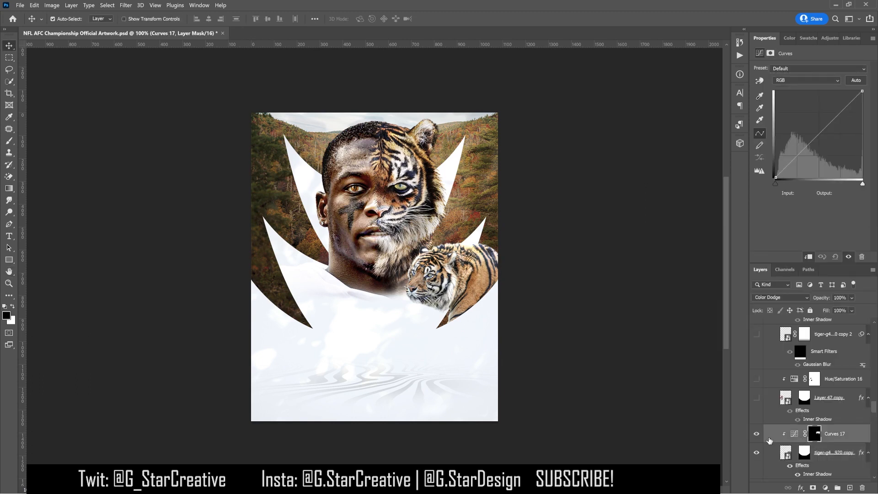
click(751, 433)
click(751, 432)
- Show the Layer 47 copy football player and its clipped Hue/Saturation 16 adjustment, comparing the player with the adjustment off and on
click(756, 397)
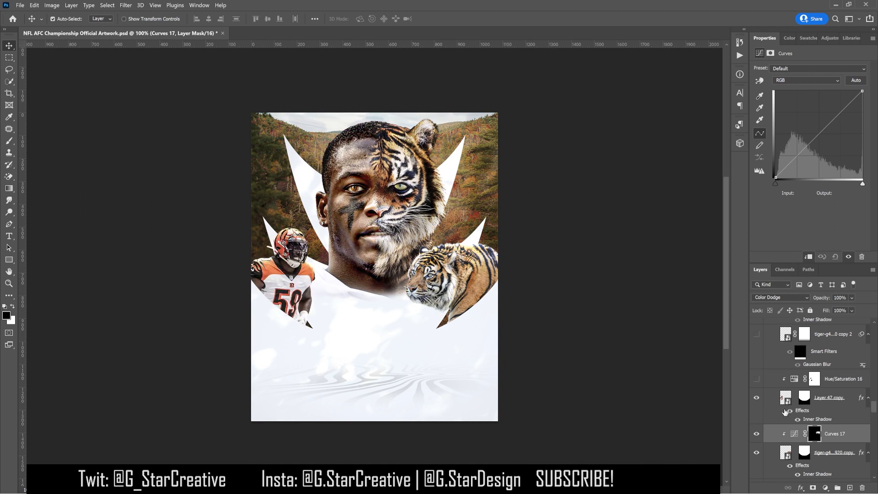
click(790, 411)
click(757, 379)
click(757, 379)
click(756, 379)
click(756, 378)
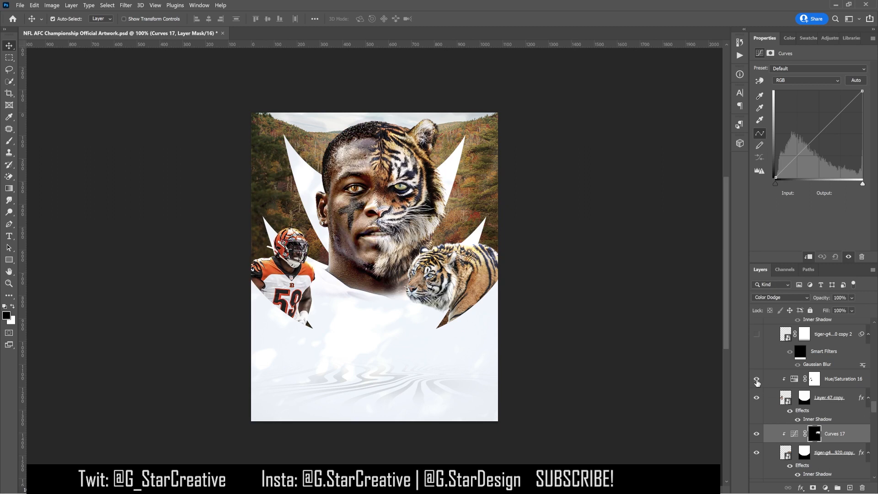
click(756, 379)
click(756, 379)
click(757, 379)
- Select Hue/Saturation 16 to inspect its settings, and compare the player with it hidden and shown once more
scroll(765, 388, up, 1)
click(789, 420)
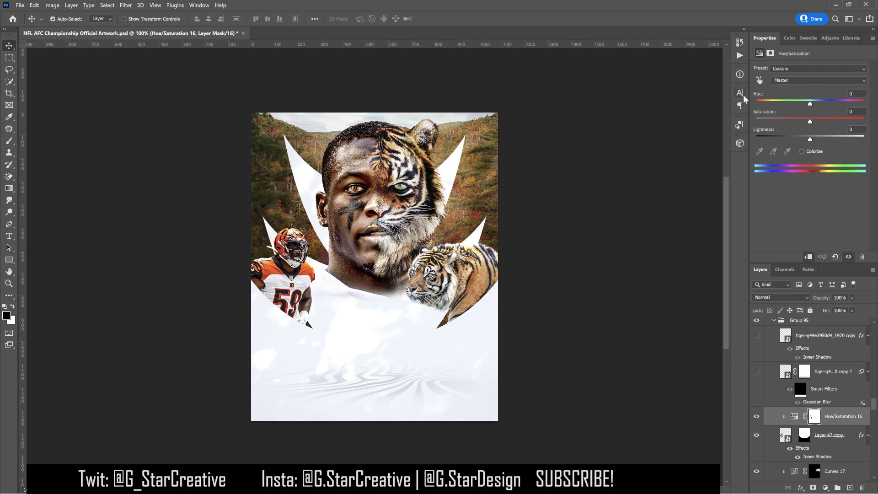
click(757, 416)
click(757, 417)
- Show the blurred tiger-g44e3950d4_1920 copy 2 reflection and the tiger-g44e3950d4_1920 copy walking tiger in Group 95
click(758, 372)
scroll(771, 380, up, 2)
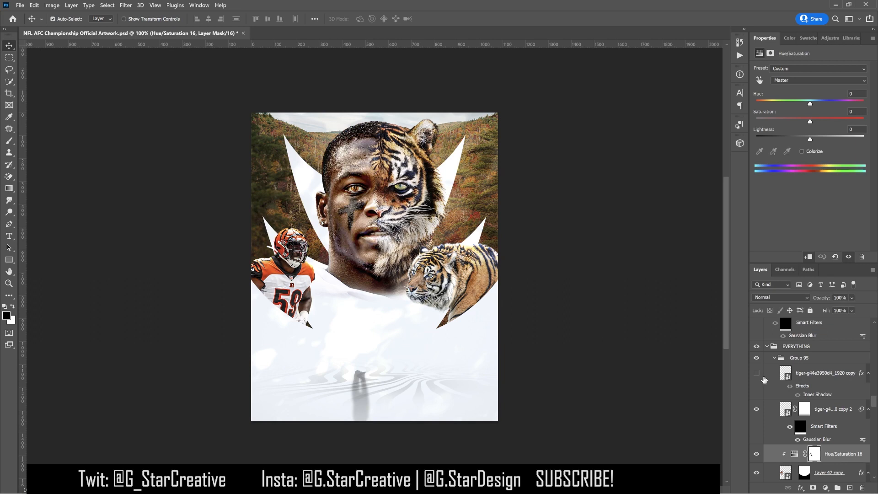
click(756, 373)
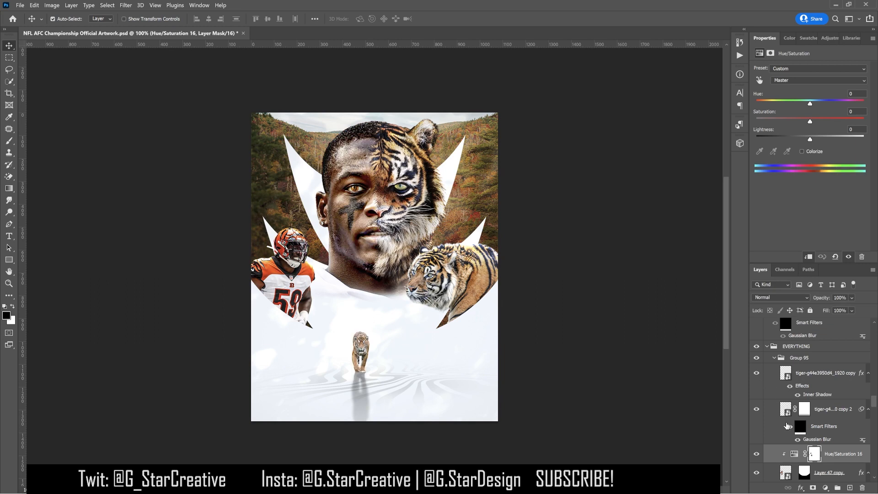
- Disable the layer mask and the smart filter mask of the tiger-g44e3950d4_1920 copy 2 reflection
shift+click(804, 411)
right_click(800, 425)
click(798, 429)
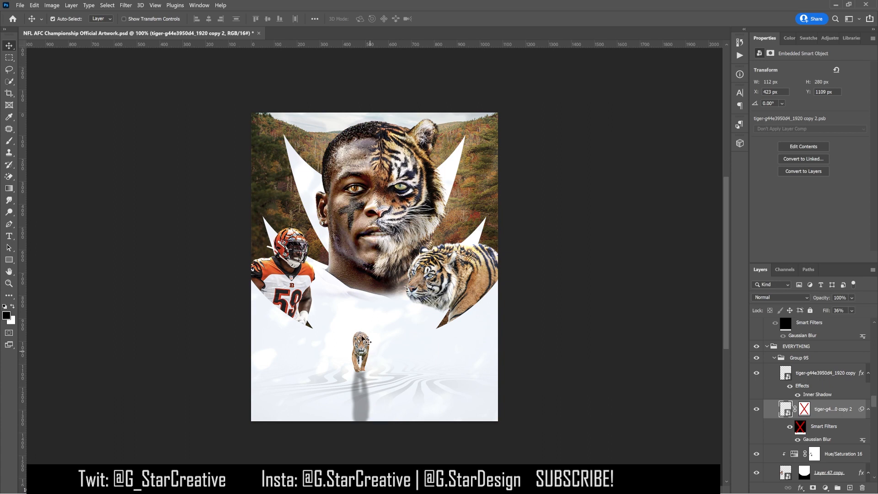
- Re-enable the smart filter mask and layer mask of the tiger-g44e3950d4_1920 copy 2 reflection, then select its layer mask
click(800, 426)
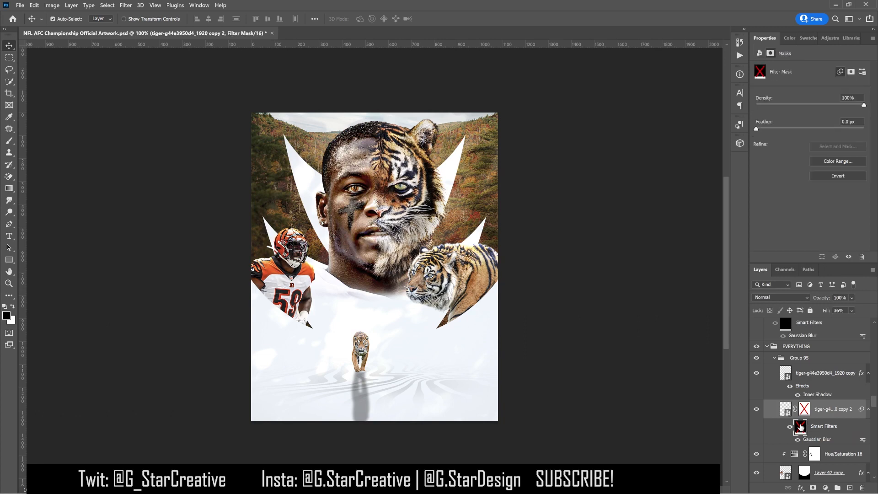
shift+click(800, 426)
shift+click(804, 409)
right_click(804, 409)
click(798, 410)
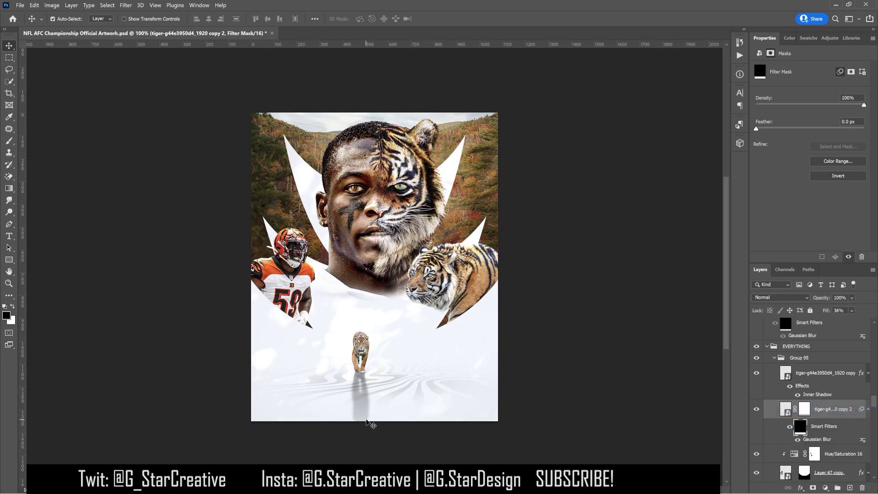
click(804, 409)
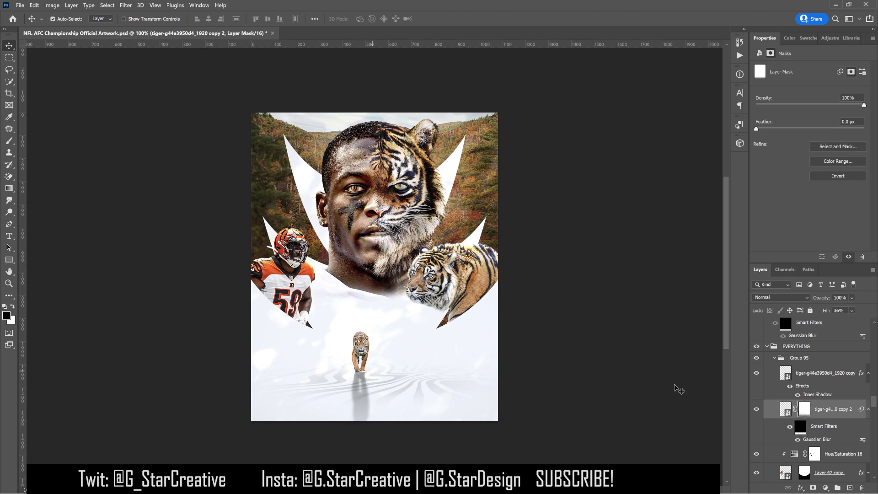
- Show the akeem dgggggg copy 2 reflection and the akeem dgggggg copy 3 player standing with outstretched arms
click(787, 385)
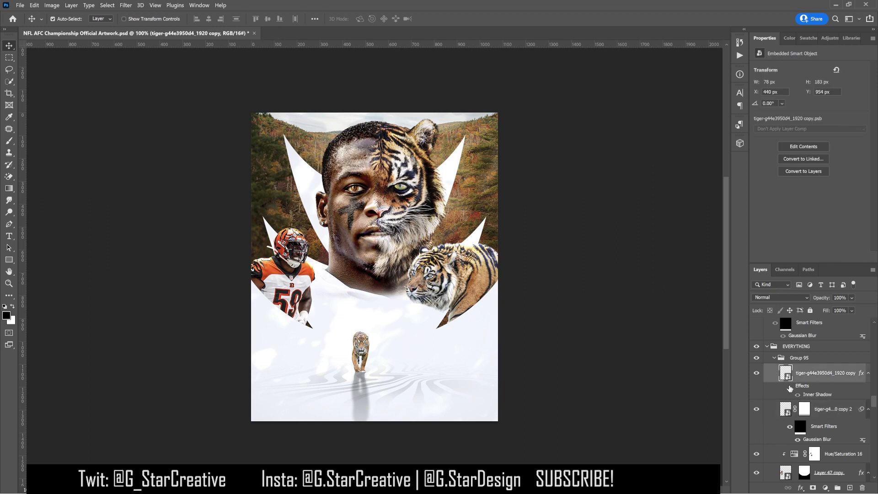
scroll(789, 388, up, 3)
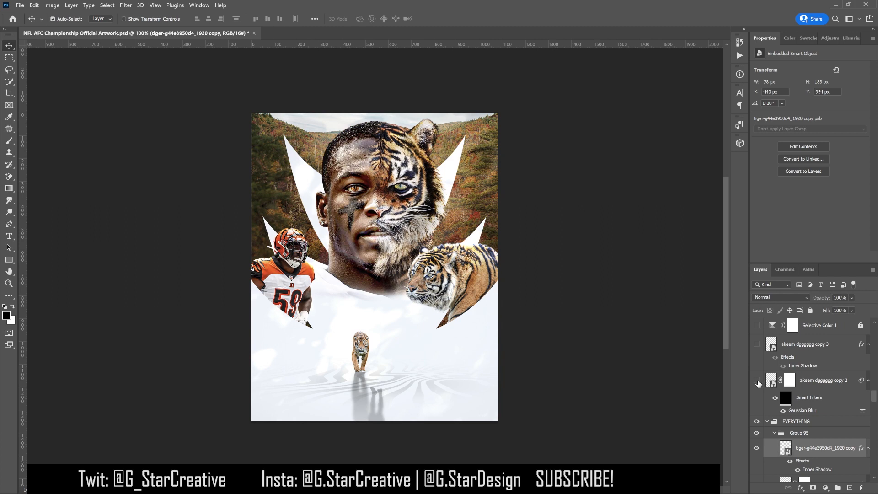
click(757, 345)
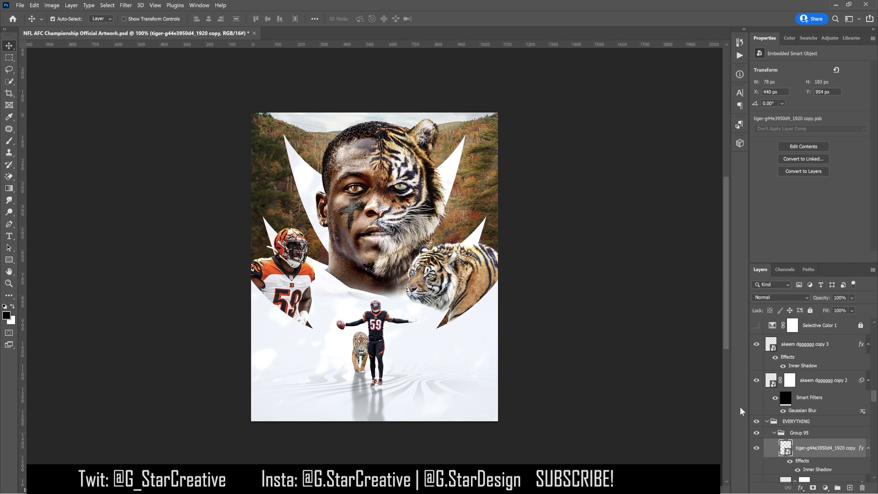
scroll(764, 374, up, 2)
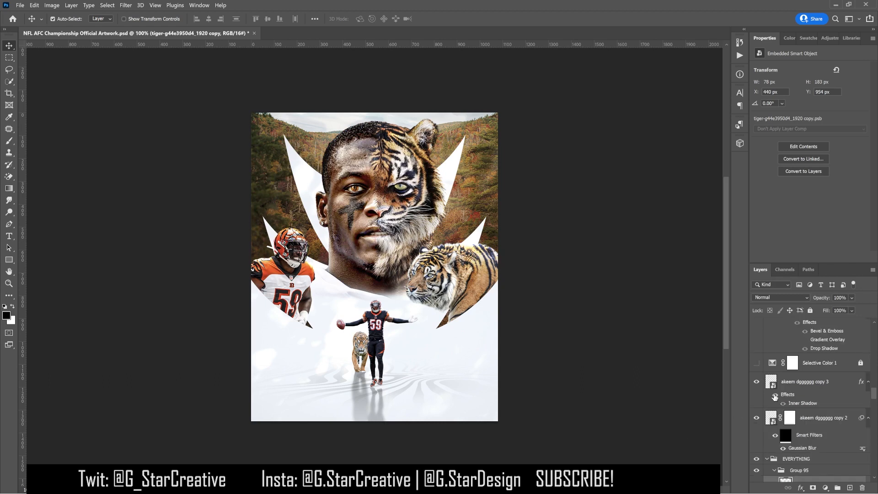
scroll(775, 397, up, 2)
- Show the Selective Color 1 adjustment and inspect its Reds settings and the available color ranges
click(756, 400)
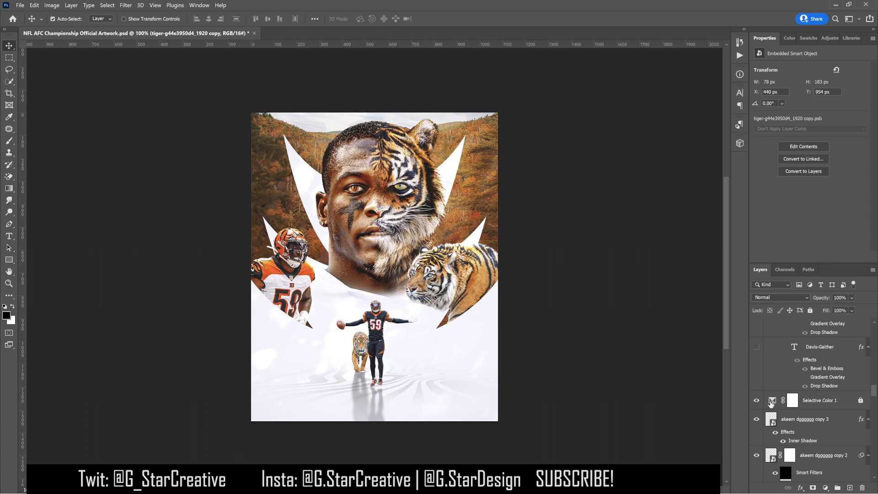
click(792, 400)
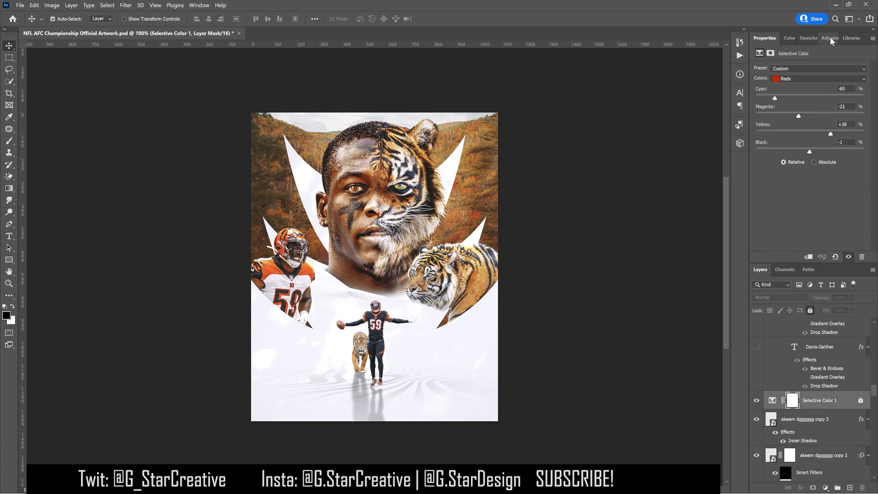
click(800, 78)
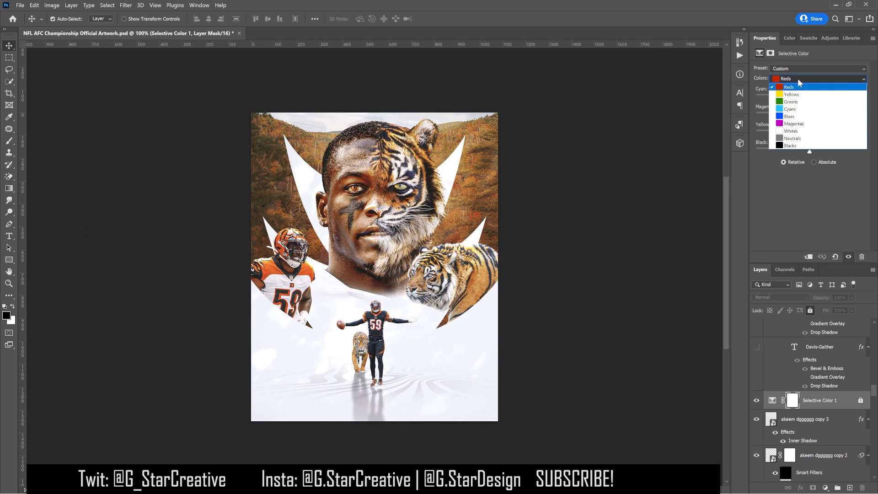
click(789, 175)
- Show the Davis-Gaither and Akeem text layers in Group 83 beside the standing player
scroll(801, 383, up, 2)
click(796, 398)
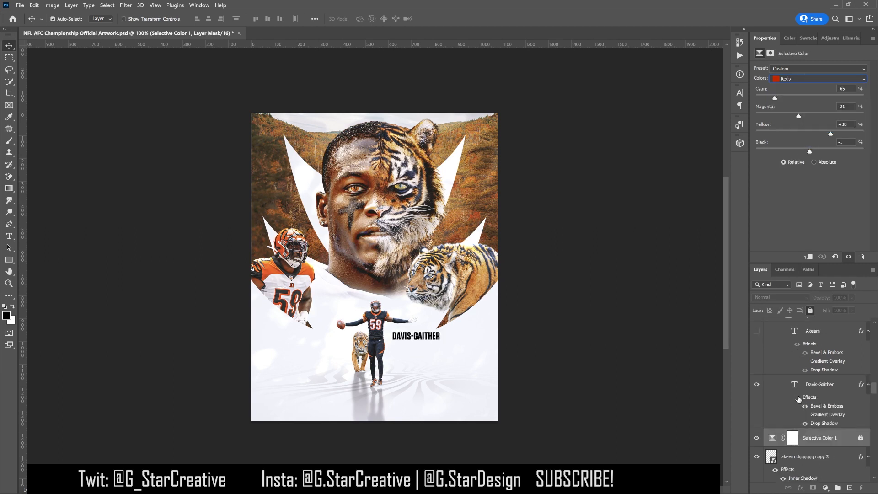
scroll(781, 399, up, 1)
click(756, 368)
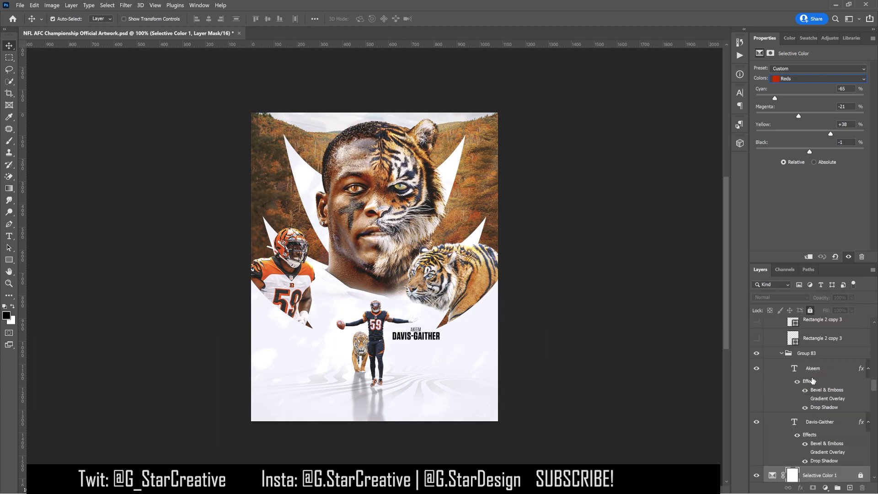
click(797, 382)
- Show the two Rectangle 2 copy 3 accent bars beneath the player name and the "sun, jan 29" and "vs" text layers
scroll(799, 396, up, 2)
drag(756, 413, 756, 401)
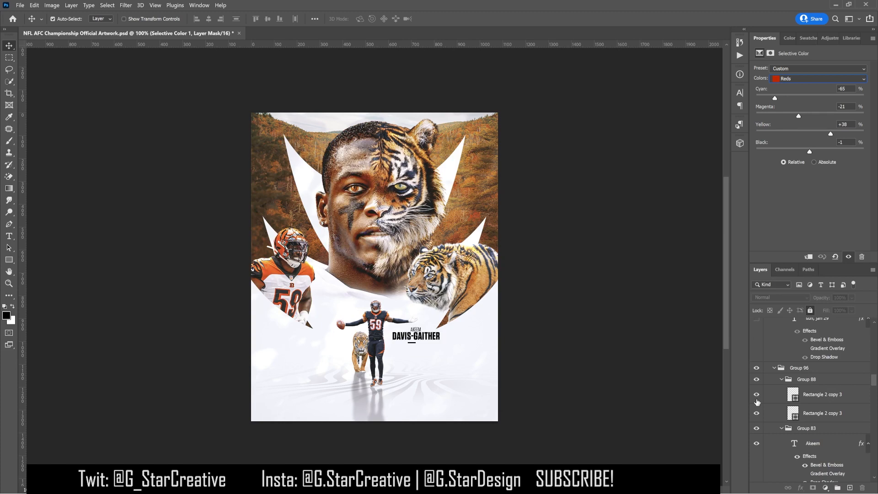
click(816, 397)
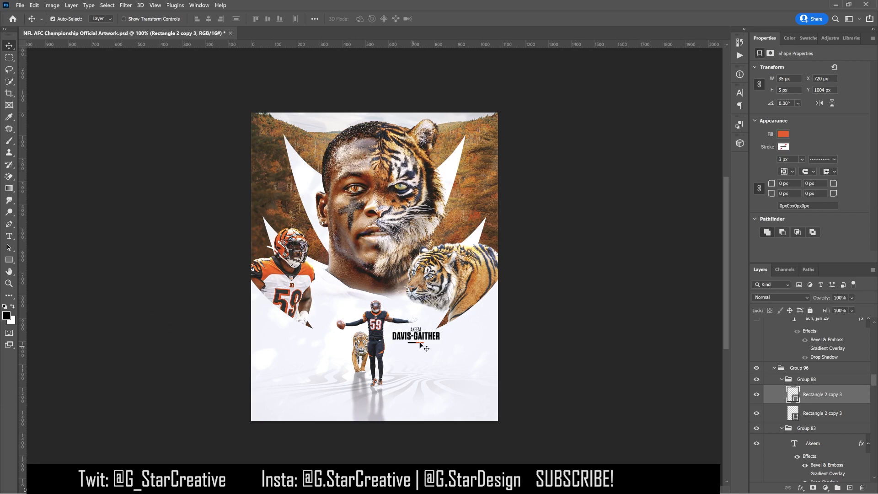
scroll(757, 366, up, 3)
click(757, 392)
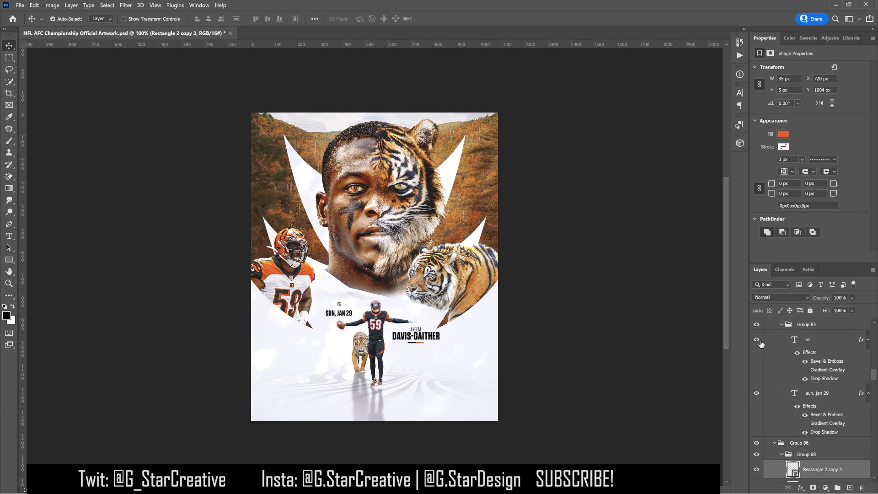
- Show the three Artwork 16 star layers of Group 112 in the lower-left area of the poster
scroll(775, 355, up, 3)
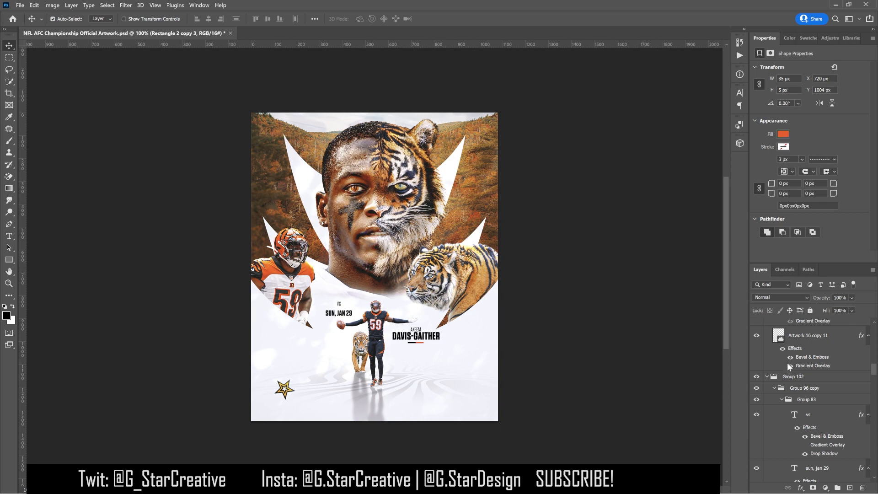
scroll(789, 401, up, 2)
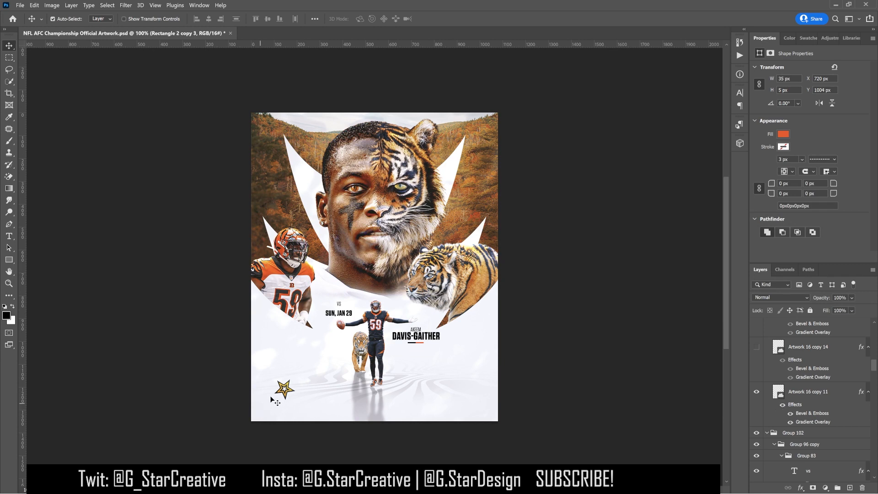
scroll(754, 382, up, 2)
click(757, 384)
click(758, 345)
- Inspect the Bevel & Emboss and Gradient Overlay settings of the Artwork 16 copy 12 star without changing them
double_click(798, 355)
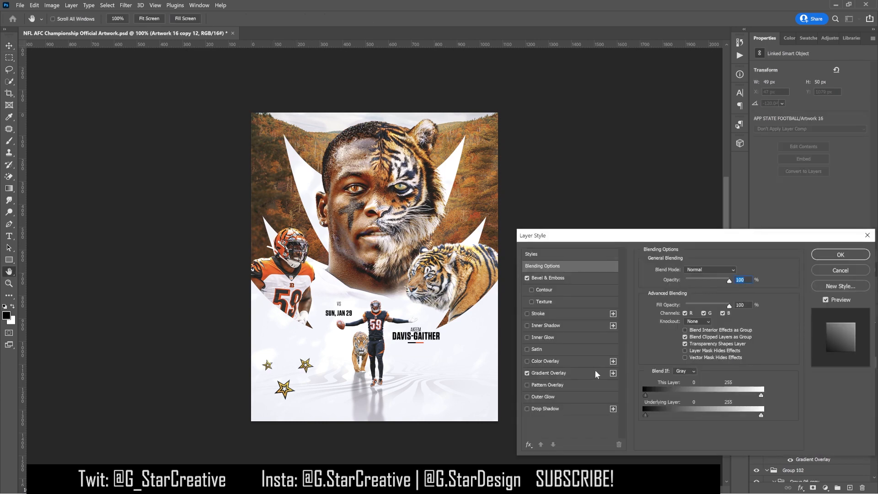
click(573, 277)
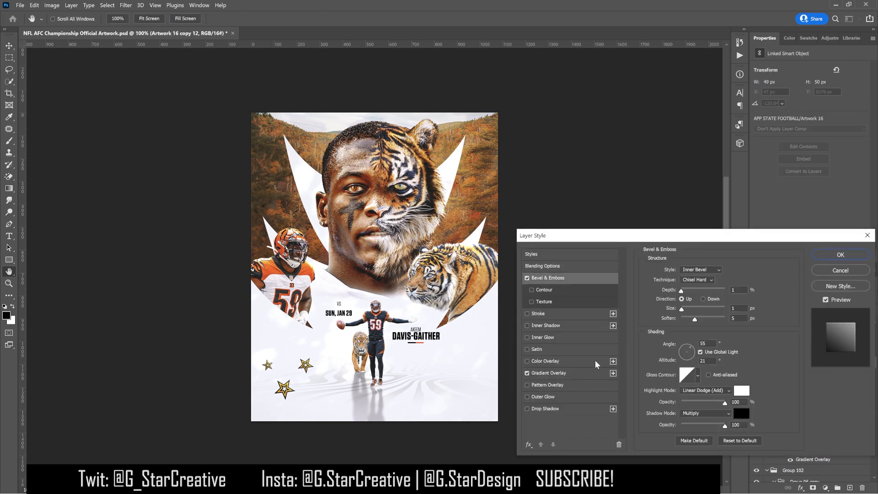
click(562, 373)
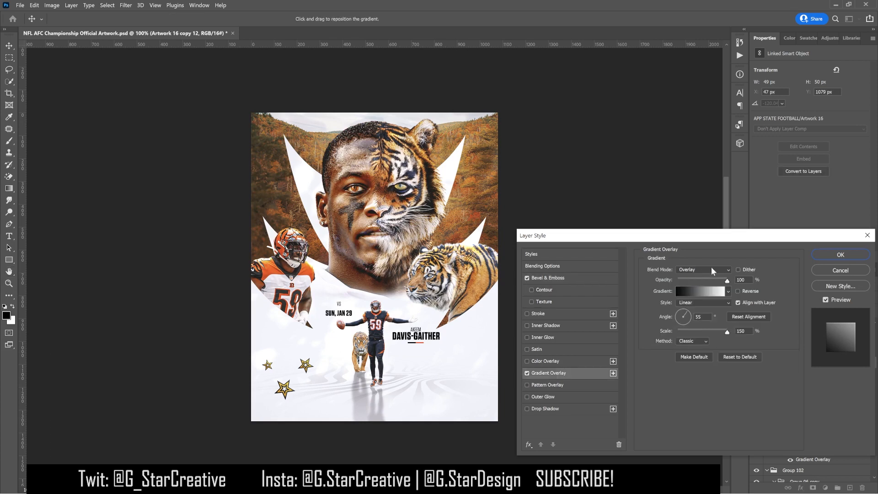
click(861, 272)
- Show the radial-blurred Group 112 copy 3 glow, the Group 112 copy stars on the poster's right side, and their Group 112 copy 2 glow
click(775, 416)
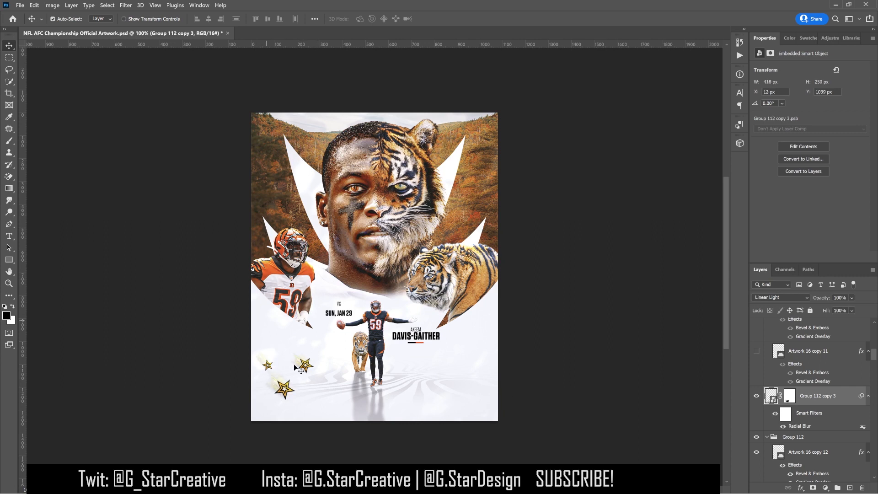
scroll(797, 403, up, 3)
click(756, 381)
click(756, 337)
scroll(759, 342, up, 2)
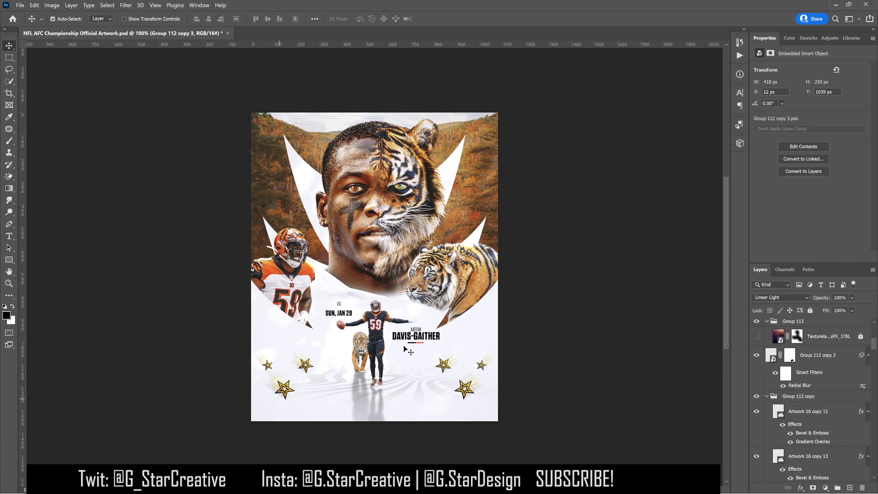
- Show and unlock the Texturelabs_LensFX_176L overlay, comparing it unmasked in Normal mode with its masked Screen mode
scroll(804, 361, up, 2)
click(796, 374)
click(755, 375)
click(859, 374)
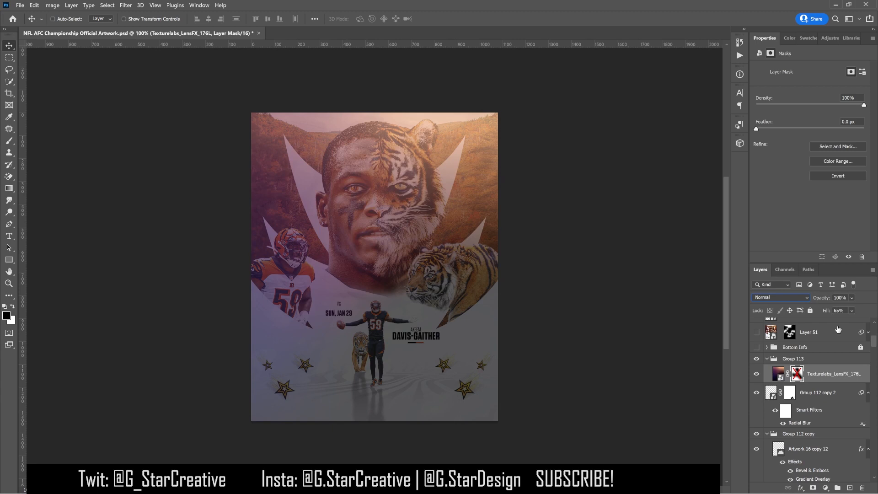
key(shift+alt+s)
key(ctrl+z)
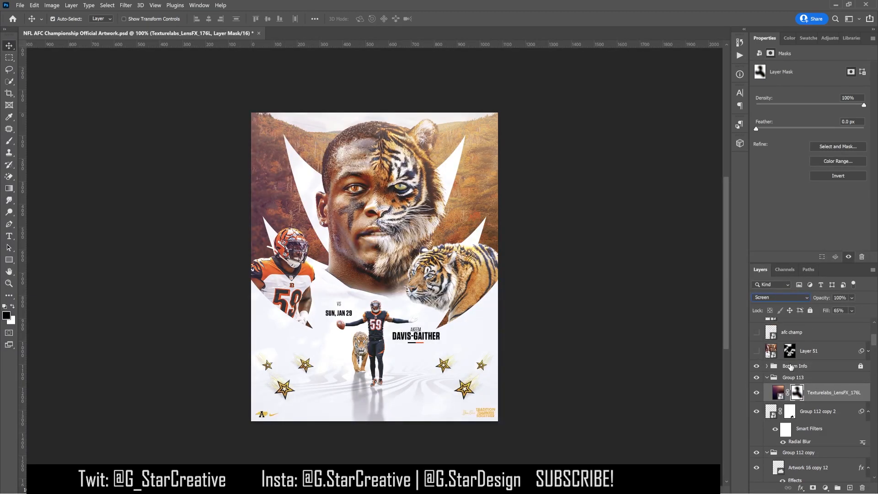
- Show the Bottom Info group, checking the poster with its bottom logos hidden and shown
click(791, 367)
click(757, 367)
click(757, 366)
- Show the Layer 51 Screen overlay and repeatedly compare the artwork with it hidden and shown
scroll(757, 366, up, 3)
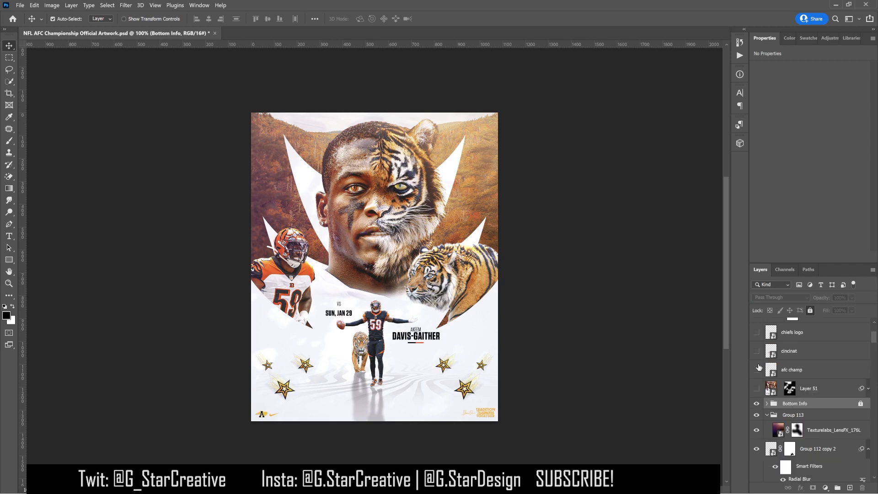
click(757, 407)
click(811, 412)
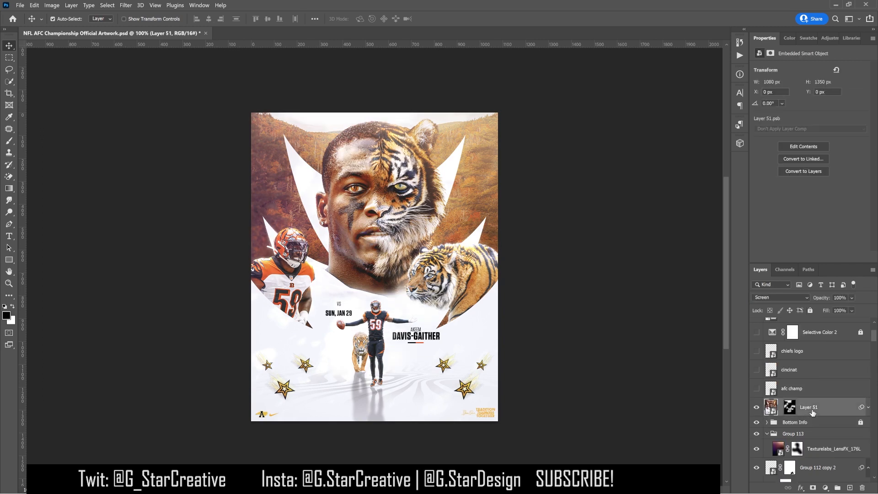
click(757, 408)
click(756, 408)
click(756, 407)
click(756, 408)
click(756, 407)
click(756, 407)
click(756, 407)
click(756, 407)
- Show the afc champ, cincinat and chiefs logo layers
click(756, 389)
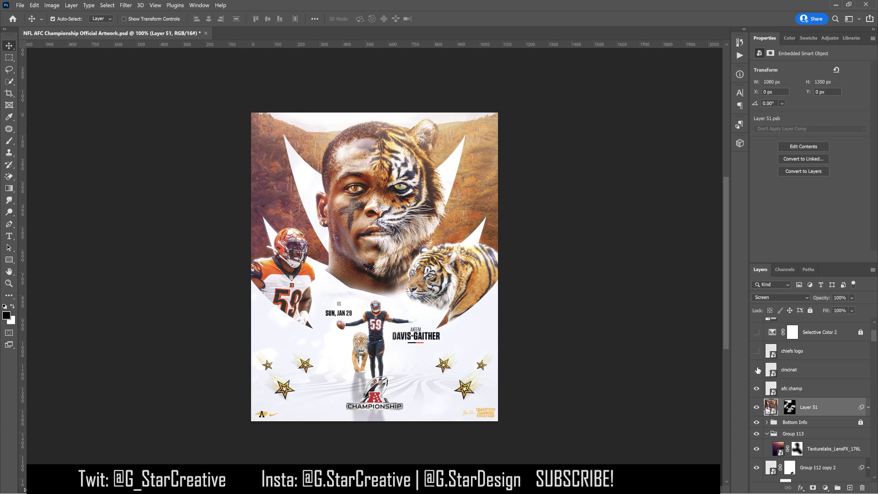
click(756, 371)
click(756, 350)
- Show the Selective Color 2 adjustment, the Artwork 1 and Artwork 9 logos, and the Rectangle 1 and Rectangle 1 copy dividers
scroll(788, 364, up, 1)
click(756, 388)
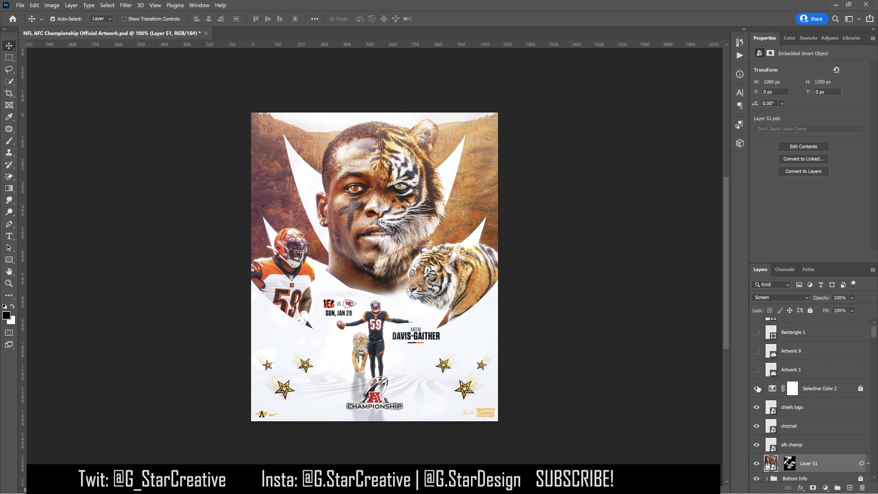
drag(756, 370, 756, 322)
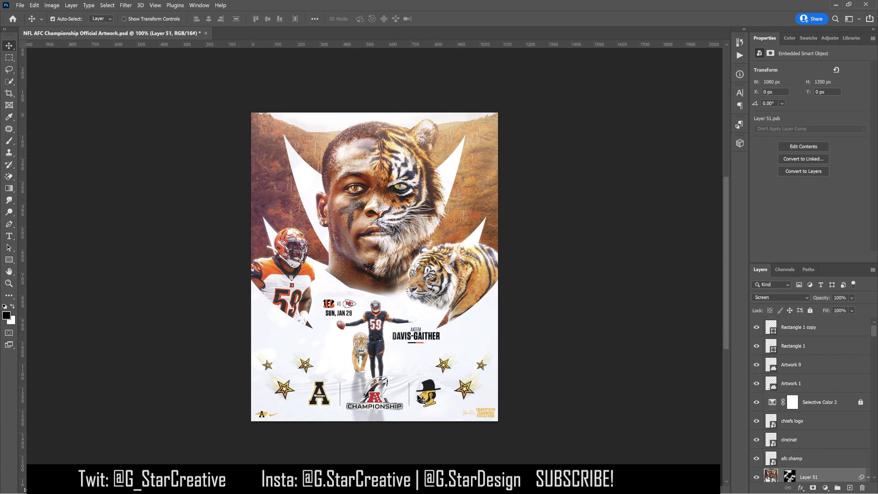